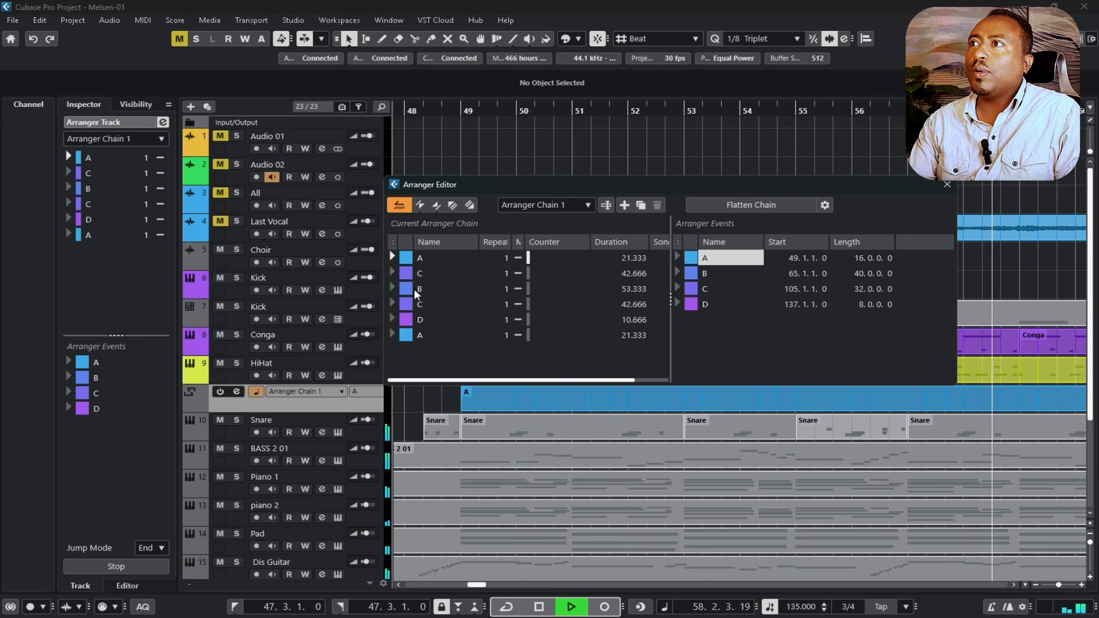
Step: Jump playback to the chain's first C section and flatten Arranger Chain 1 into a new project
{"action": "double_click", "coordinate": [418, 269]}
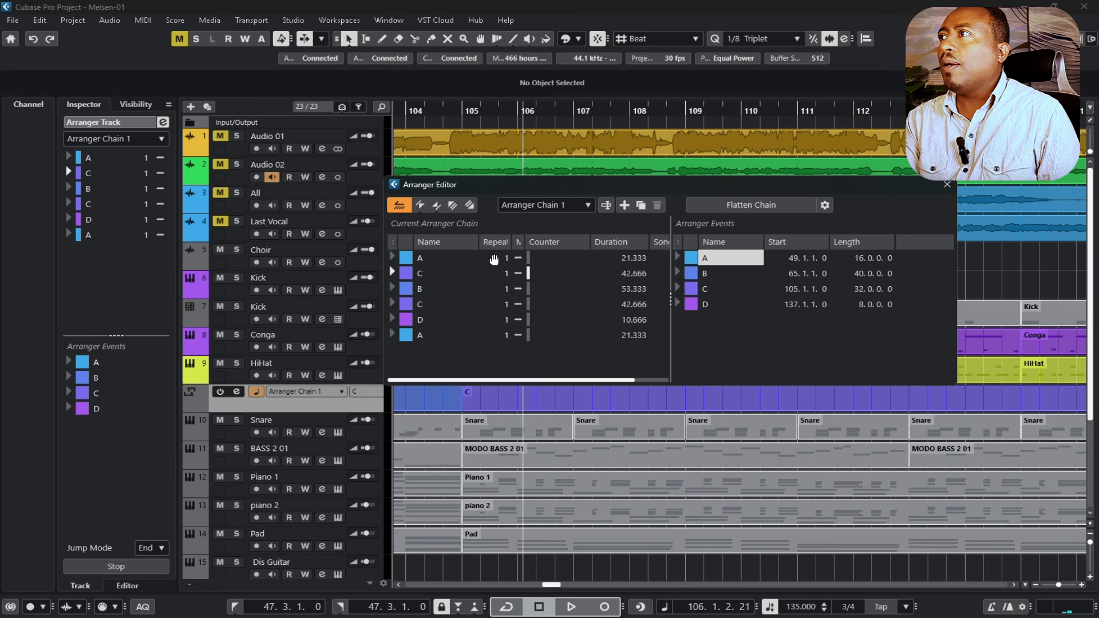
{"action": "left_click", "coordinate": [727, 211]}
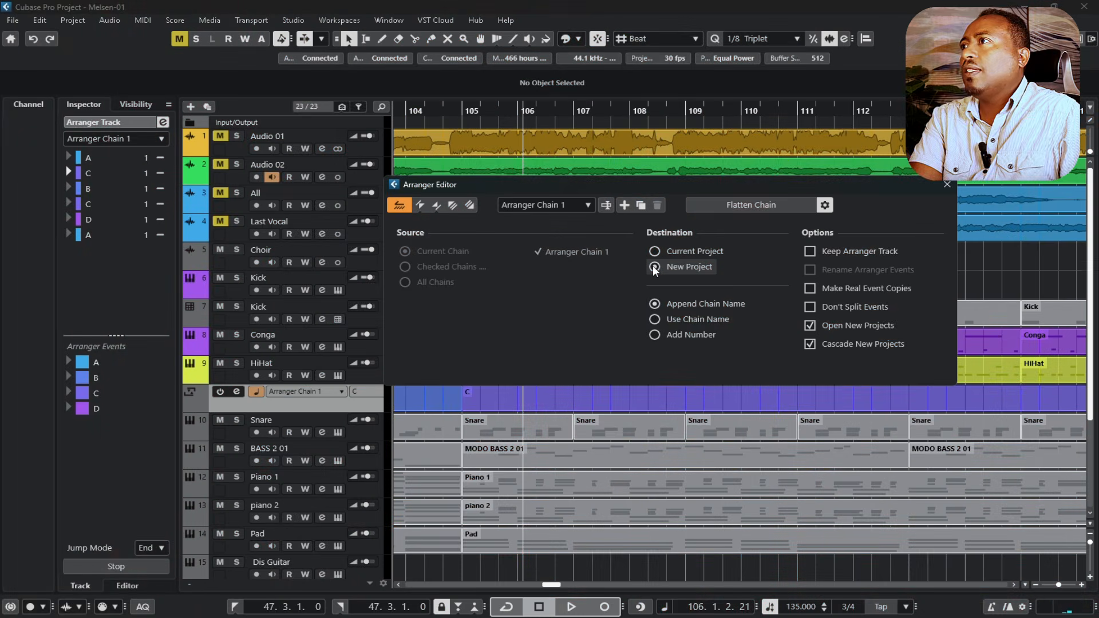
{"action": "left_click", "coordinate": [655, 267]}
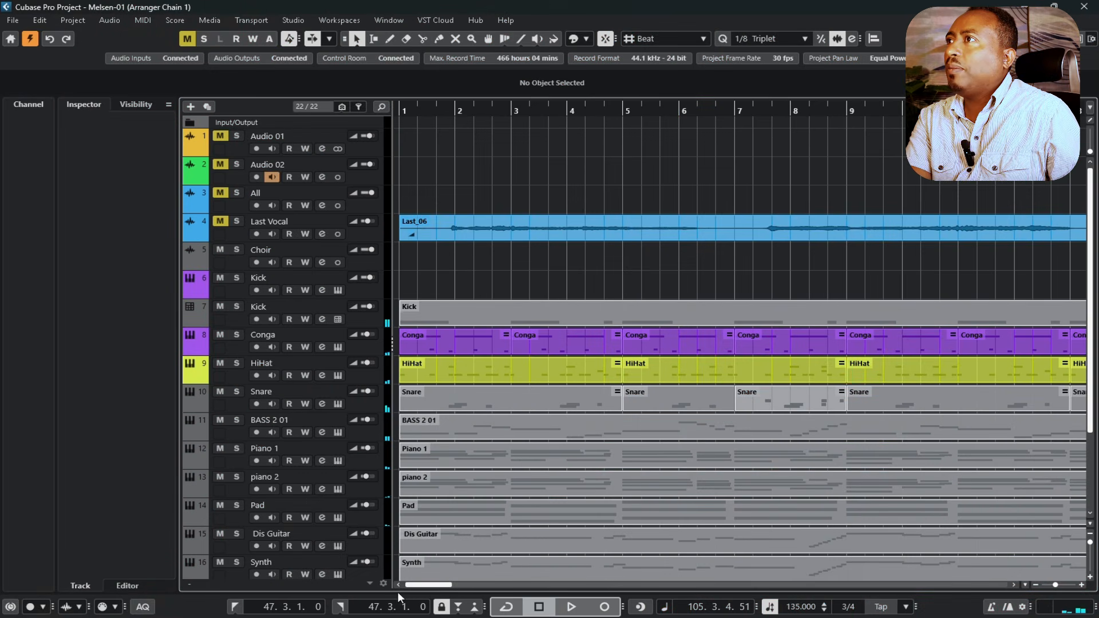
{"action": "left_click_drag", "start_coordinate": [421, 585], "coordinate": [779, 585]}
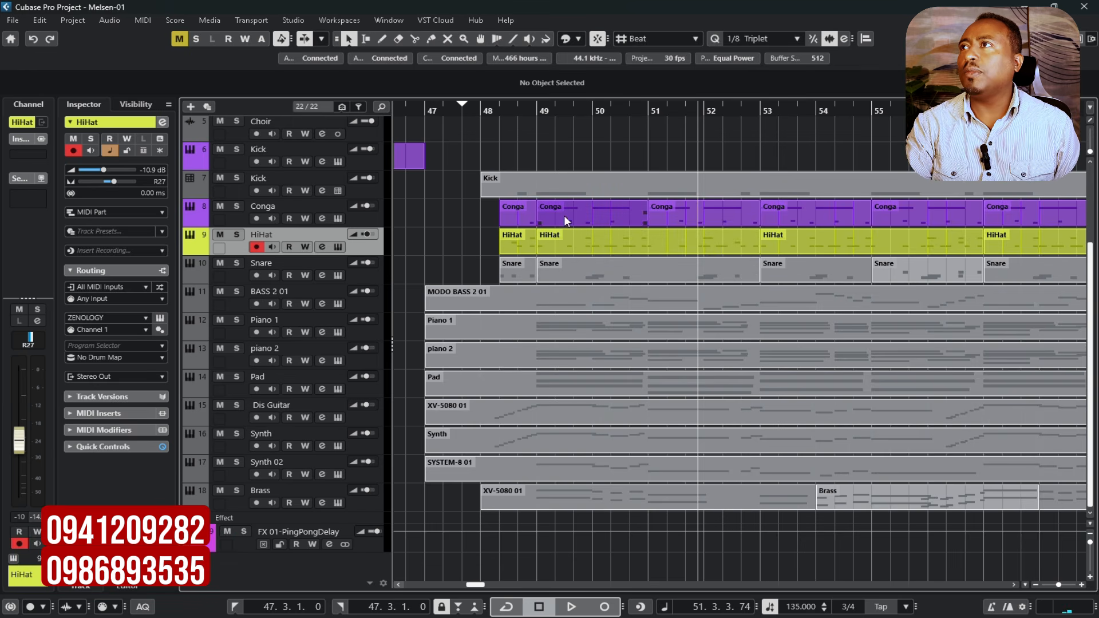
Step: Listen to the song's transitions into the sections starting at bars 49 and 65
{"action": "left_click", "coordinate": [468, 112]}
{"action": "key", "text": "space"}
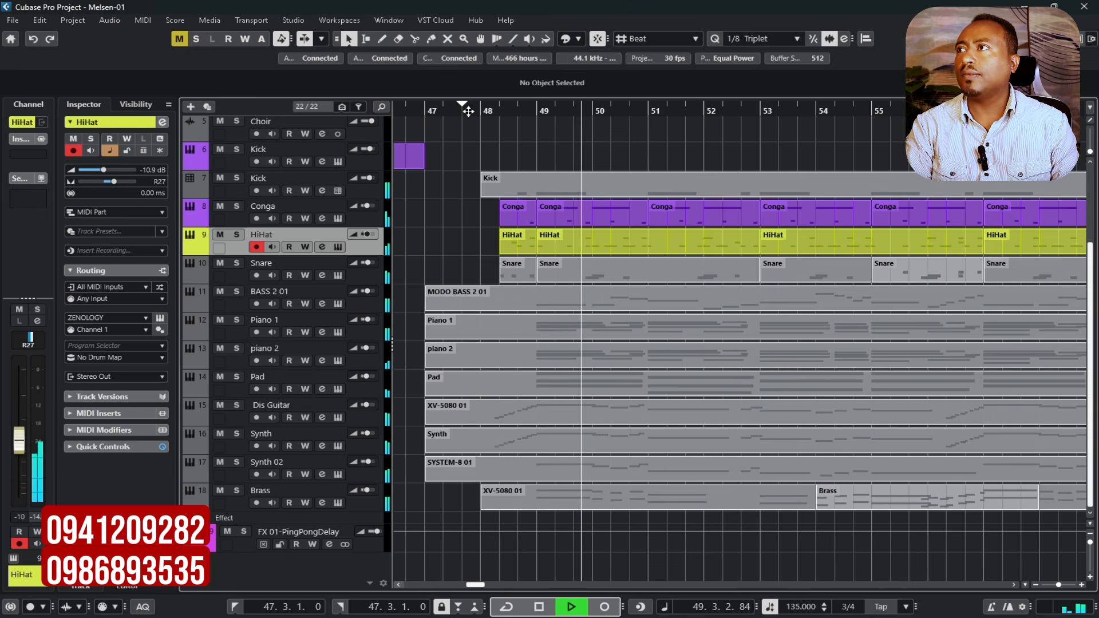
{"action": "key", "text": "space"}
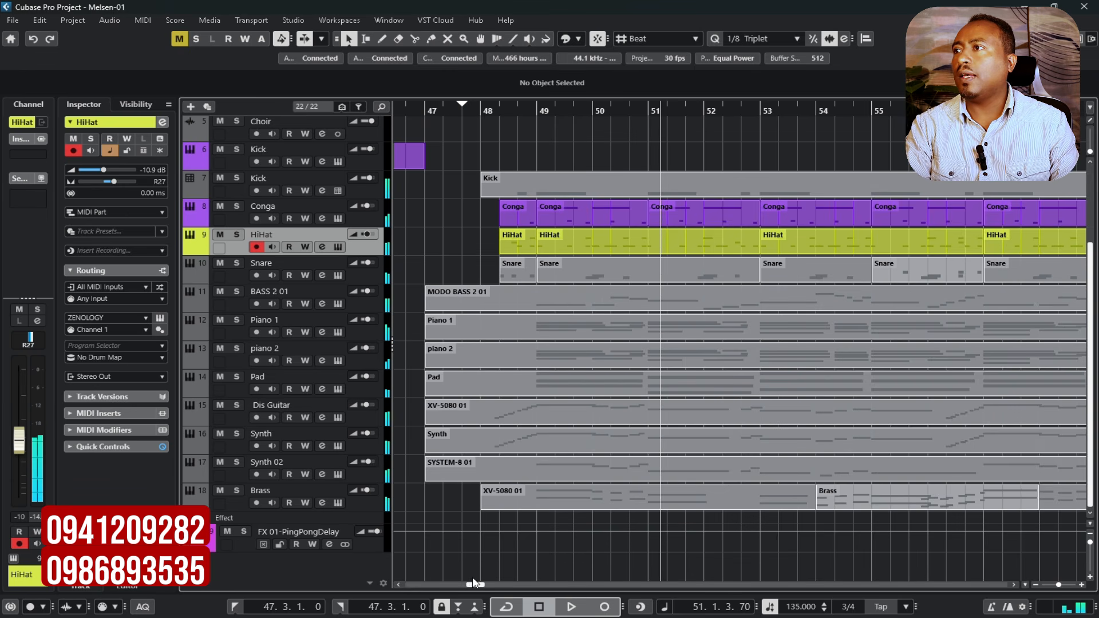
{"action": "left_click_drag", "start_coordinate": [472, 583], "coordinate": [490, 590]}
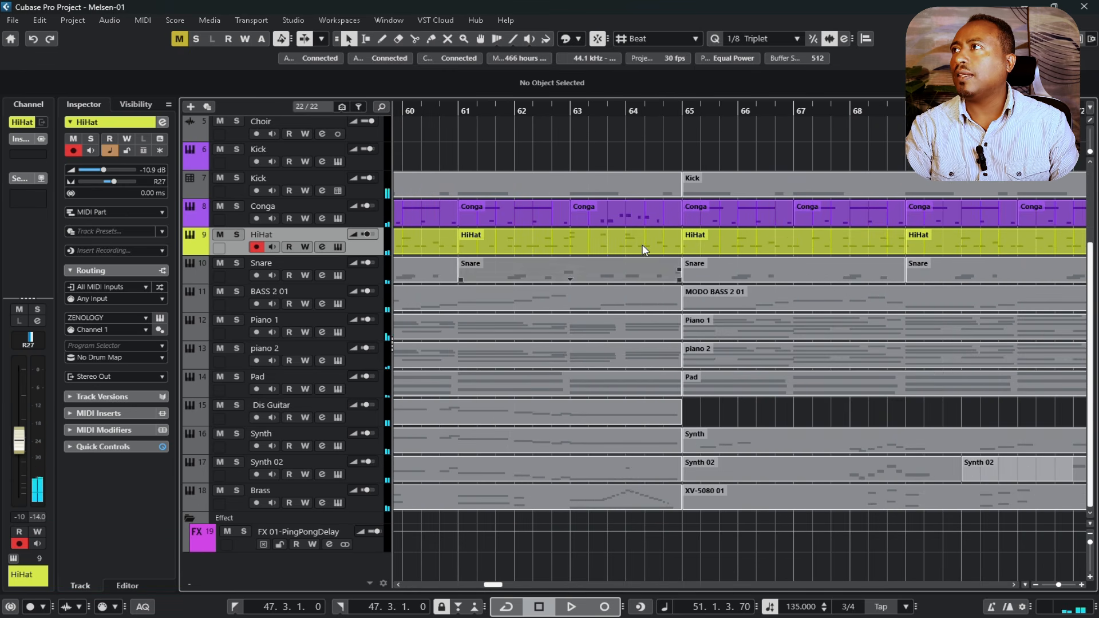
{"action": "double_click", "coordinate": [658, 108]}
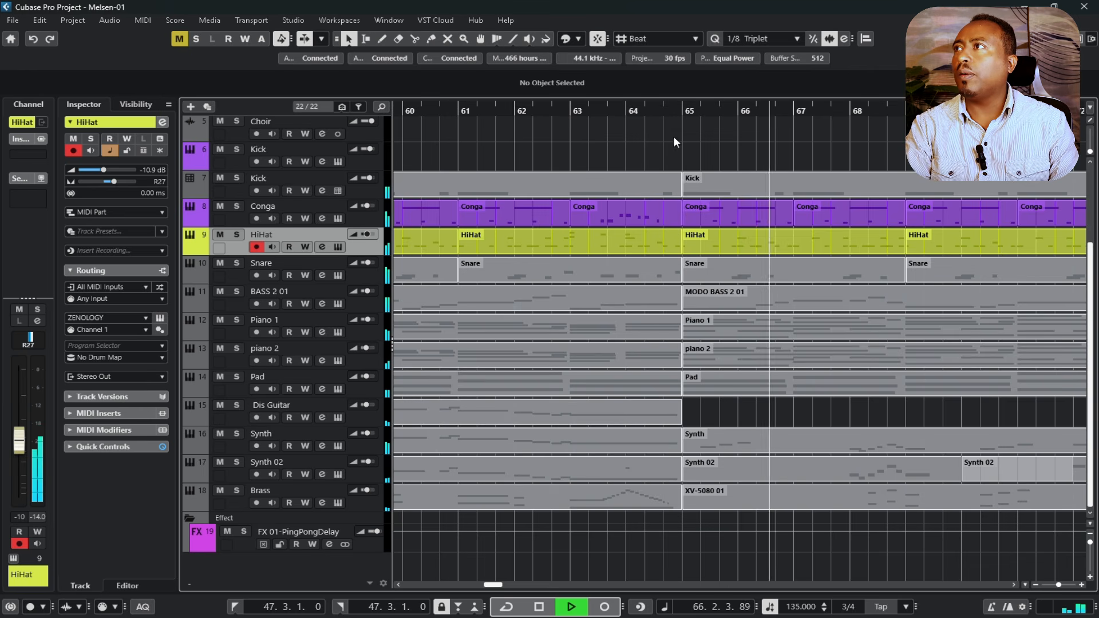
{"action": "key", "text": "space"}
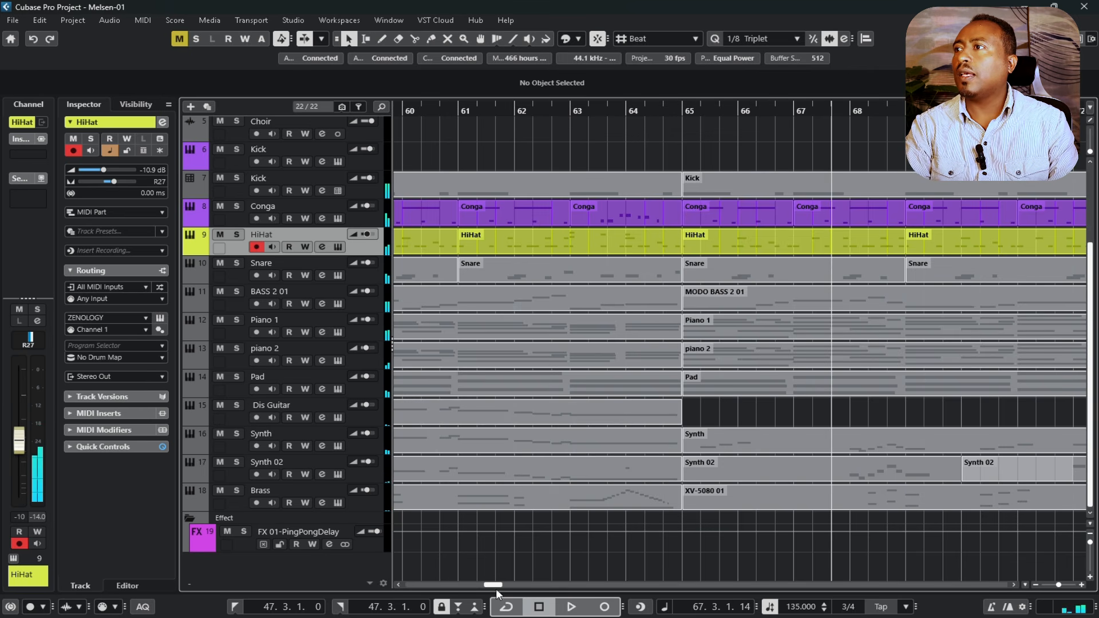
Step: Listen to the song's transitions around bars 85 and 105
{"action": "left_click_drag", "start_coordinate": [499, 583], "coordinate": [519, 582]}
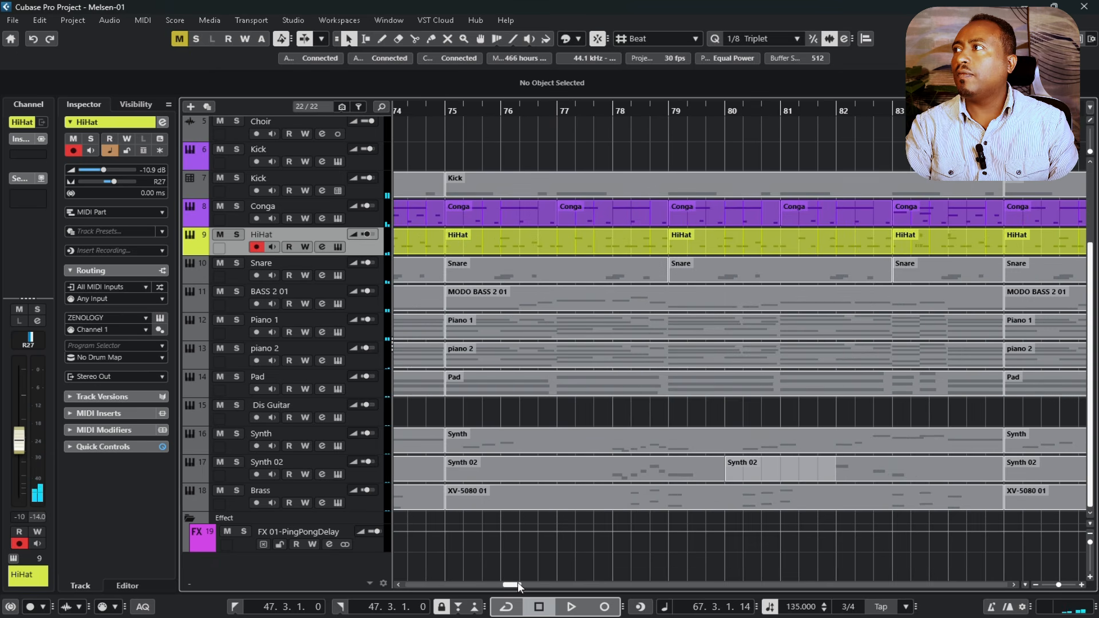
{"action": "left_click", "coordinate": [986, 111]}
{"action": "key", "text": "space"}
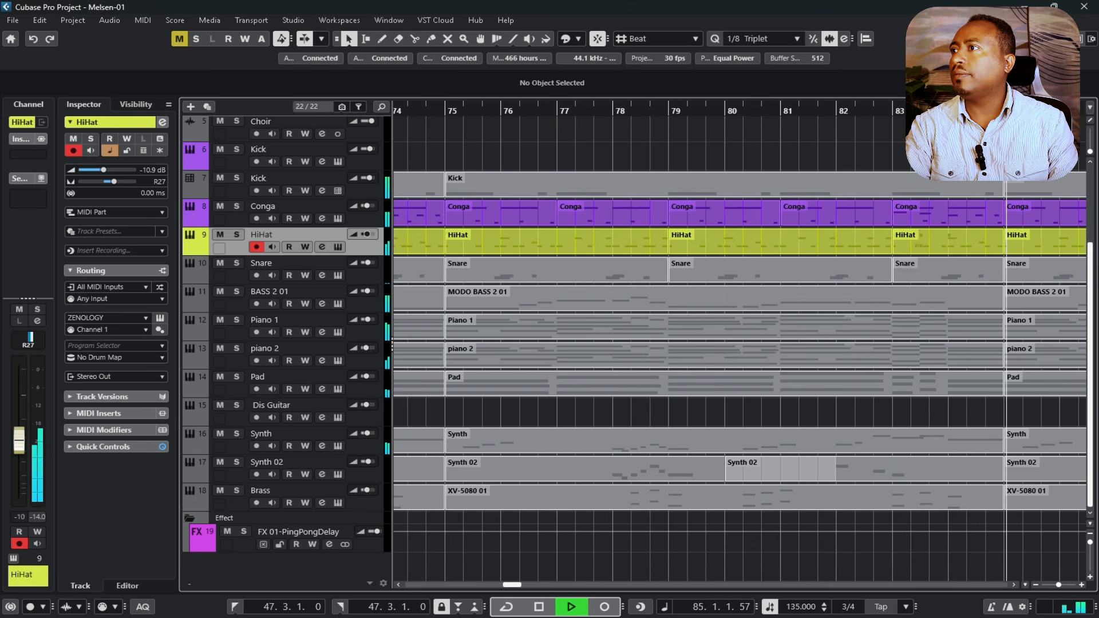
{"action": "key", "text": "space"}
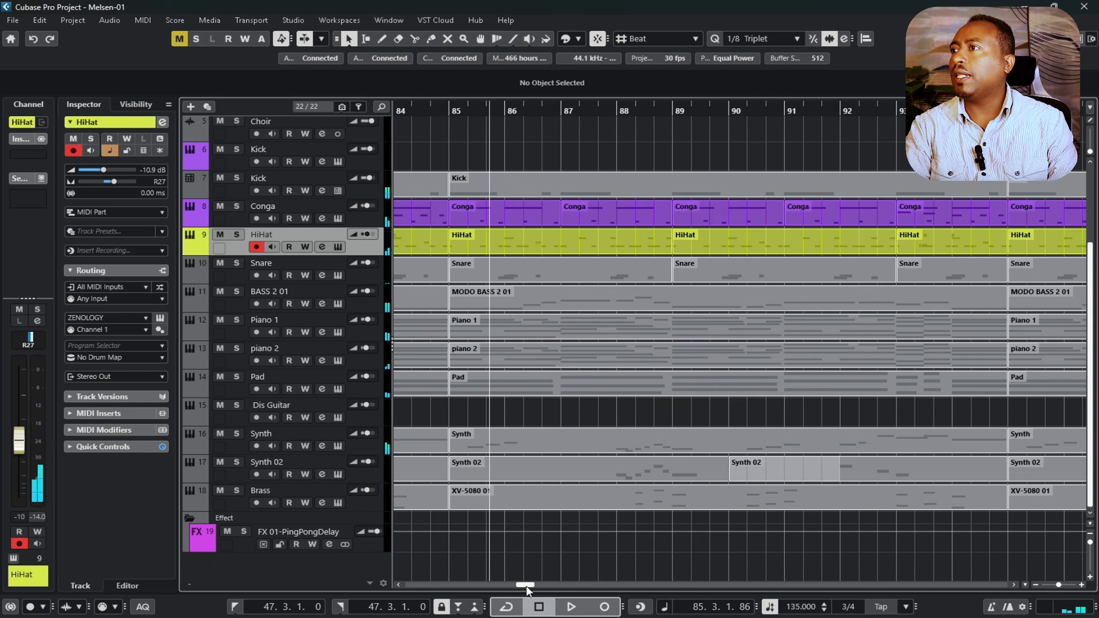
{"action": "left_click_drag", "start_coordinate": [526, 585], "coordinate": [551, 586]}
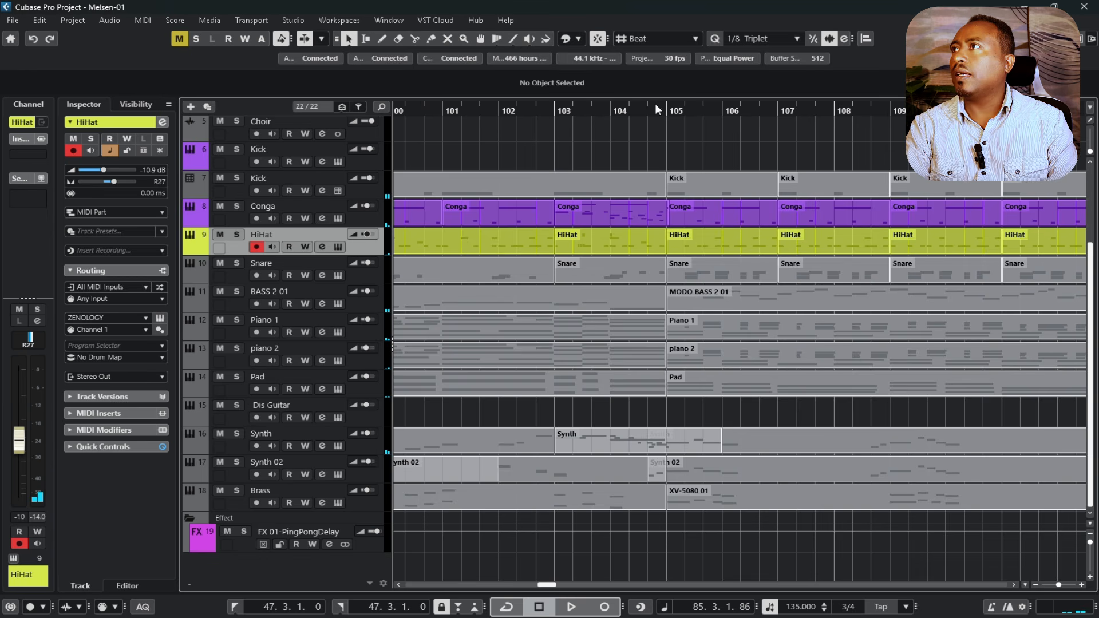
{"action": "left_click", "coordinate": [594, 110]}
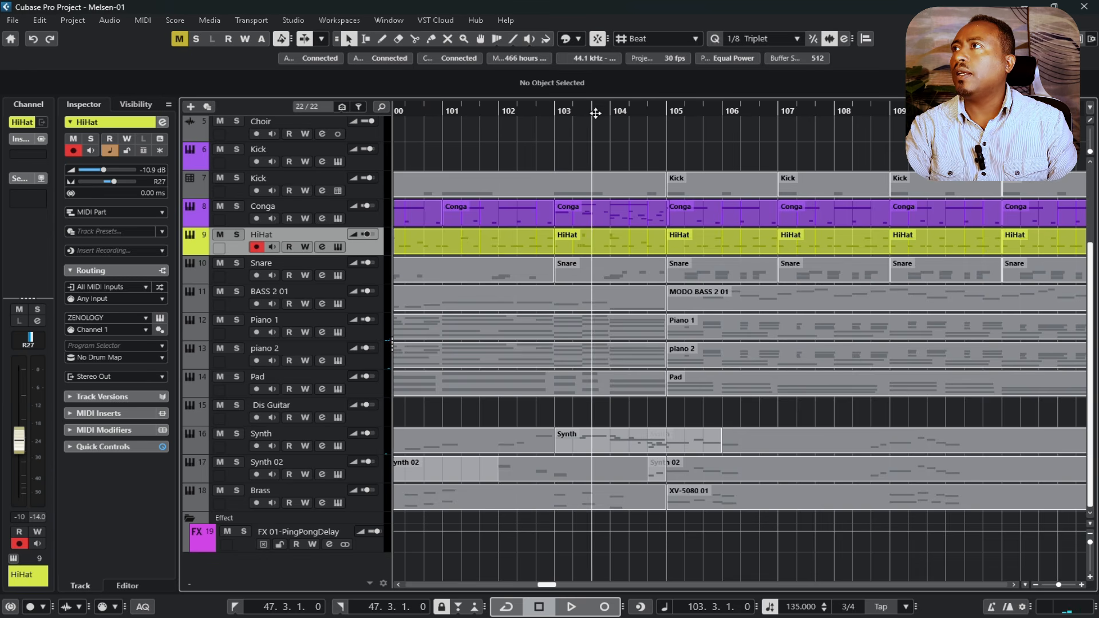
{"action": "key", "text": "space"}
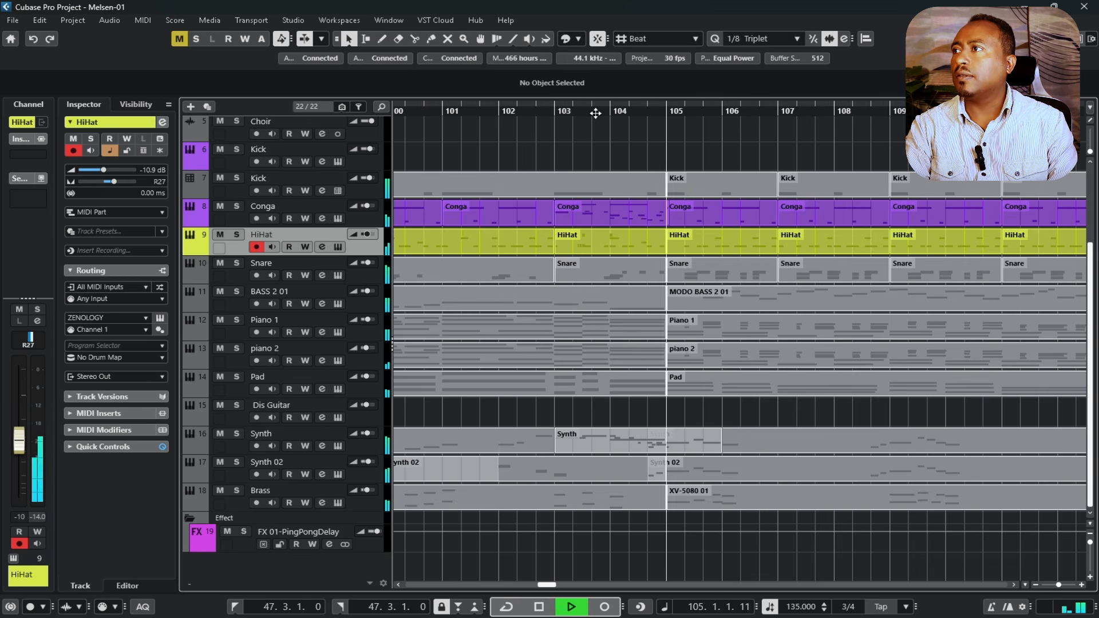
{"action": "left_click", "coordinate": [541, 606]}
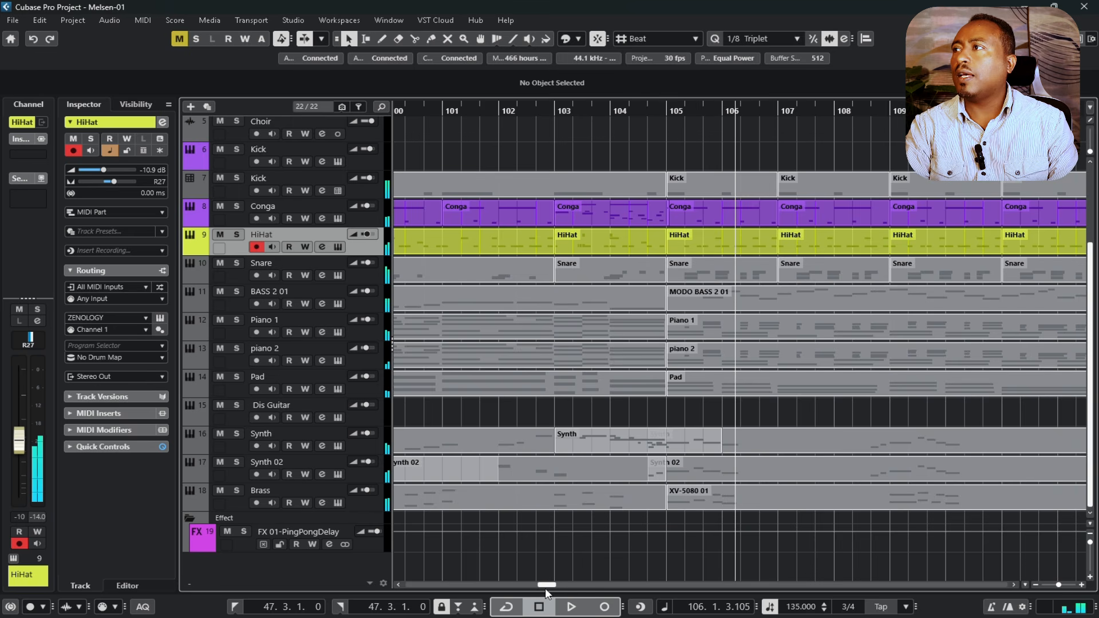
Step: Add an arranger track directly below the HiHat track
{"action": "scroll", "coordinate": [564, 587], "scroll_direction": "left", "scroll_amount": 5}
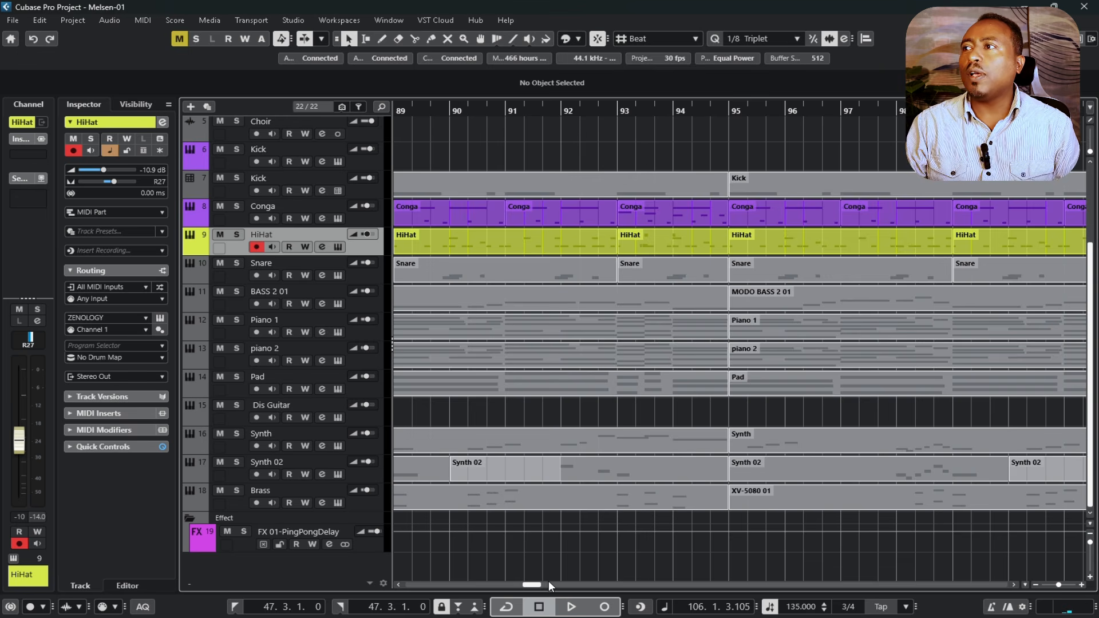
{"action": "left_click_drag", "start_coordinate": [544, 581], "coordinate": [473, 589]}
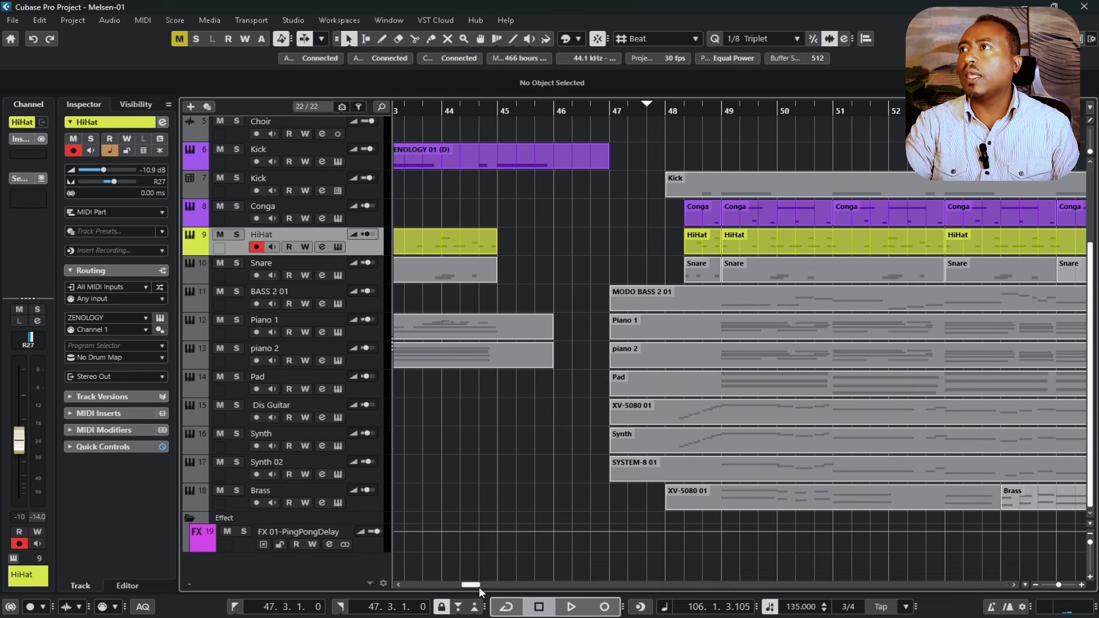
{"action": "right_click", "coordinate": [362, 248]}
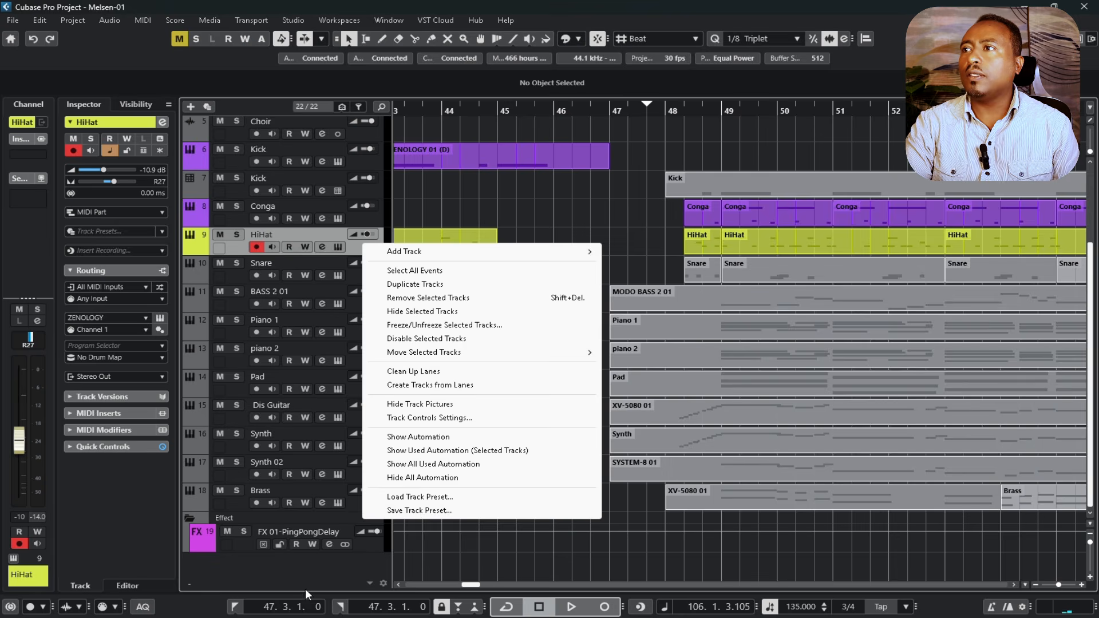
{"action": "right_click", "coordinate": [304, 562]}
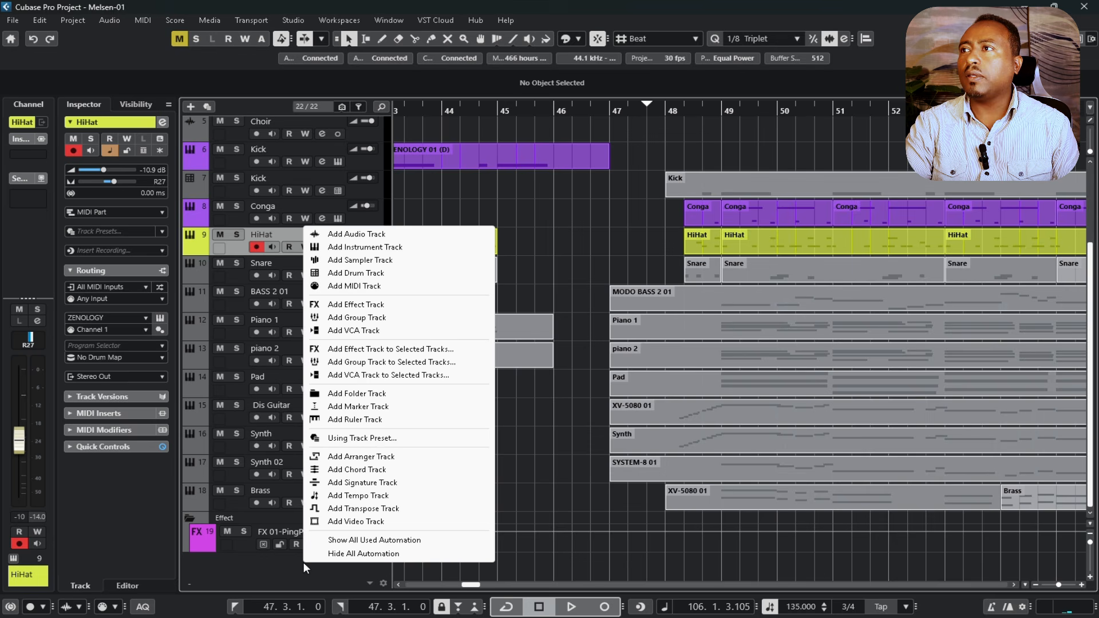
{"action": "left_click", "coordinate": [369, 457]}
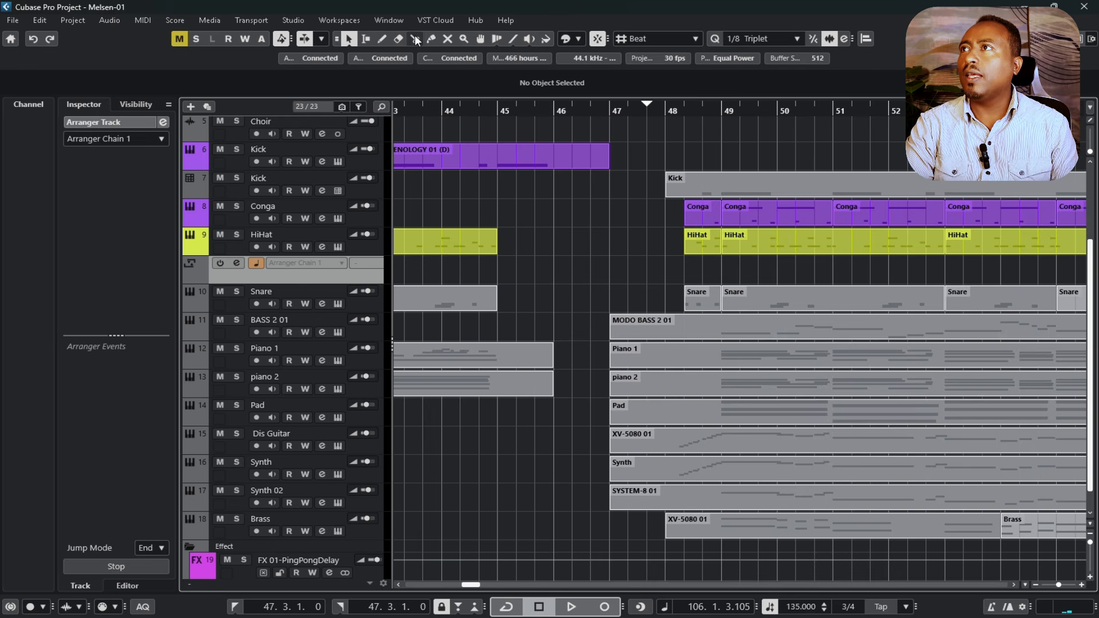
Step: Audition the section start at bar 49 and draw the first arranger event from bar 49 to bar 55
{"action": "left_click", "coordinate": [380, 39]}
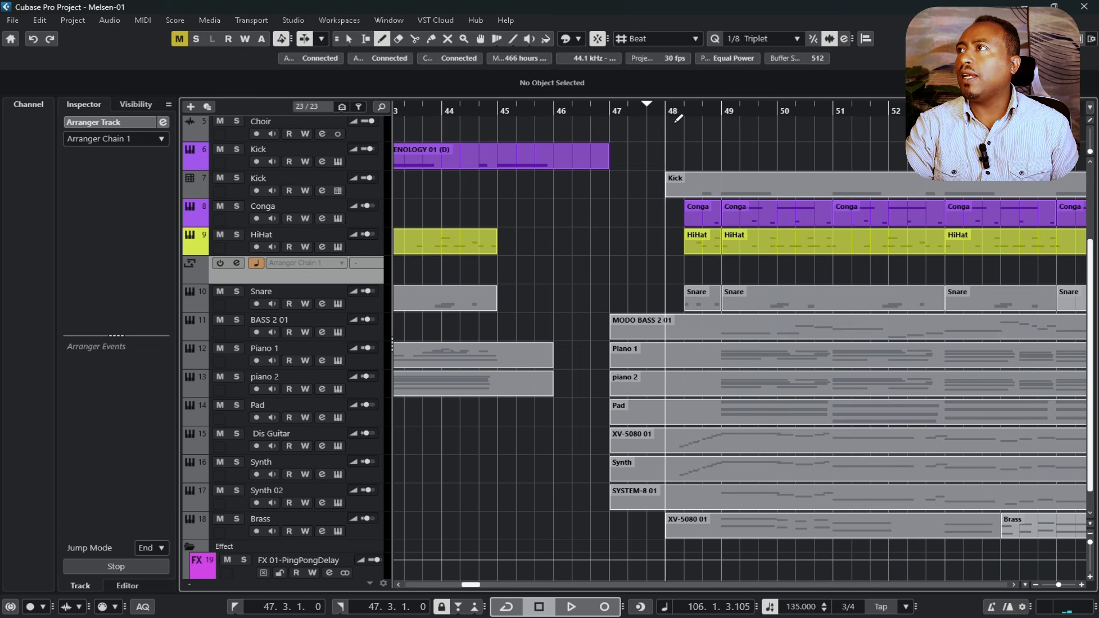
{"action": "left_click", "coordinate": [717, 106]}
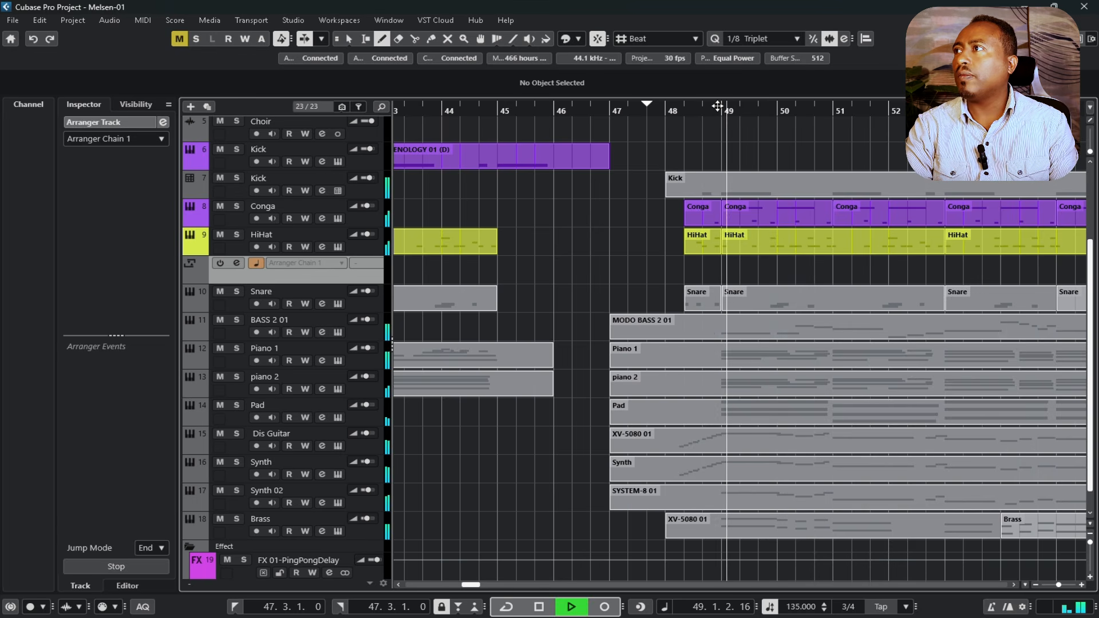
{"action": "key", "text": "space"}
{"action": "key", "text": "space"}
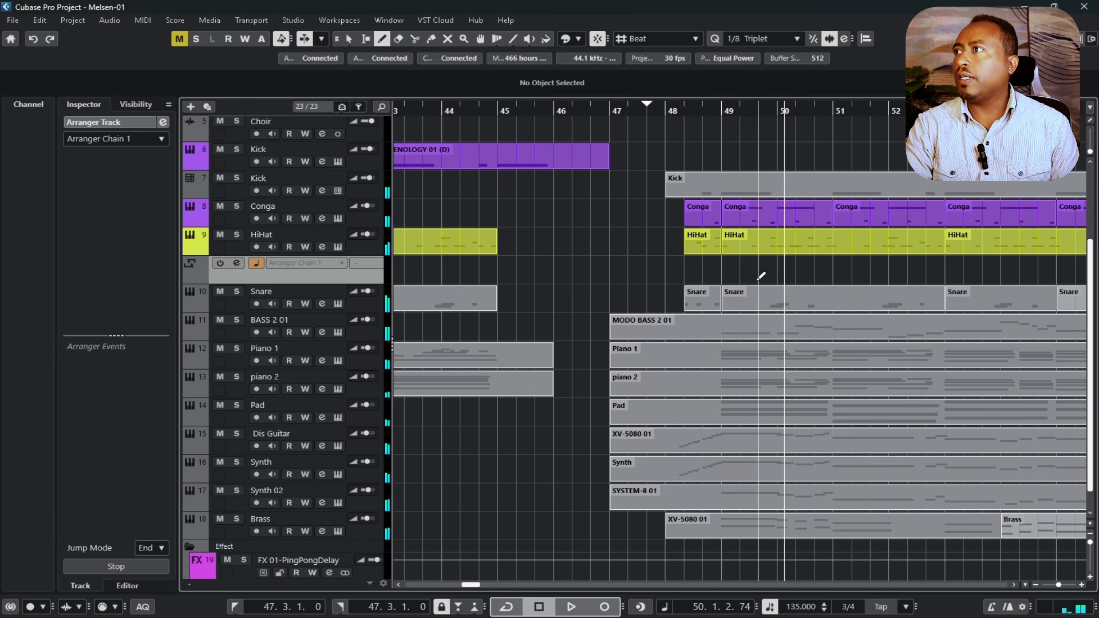
{"action": "mouse_move", "coordinate": [728, 269]}
{"action": "left_mouse_down"}
{"action": "mouse_move", "coordinate": [864, 269]}
{"action": "mouse_move", "coordinate": [1002, 286]}
{"action": "mouse_move", "coordinate": [1005, 297]}
{"action": "left_mouse_up"}
{"action": "left_click_drag", "start_coordinate": [979, 299], "coordinate": [848, 298]}
Step: Play the section from bar 49 and extend the first arranger event's end to bar 65
{"action": "left_click", "coordinate": [538, 108]}
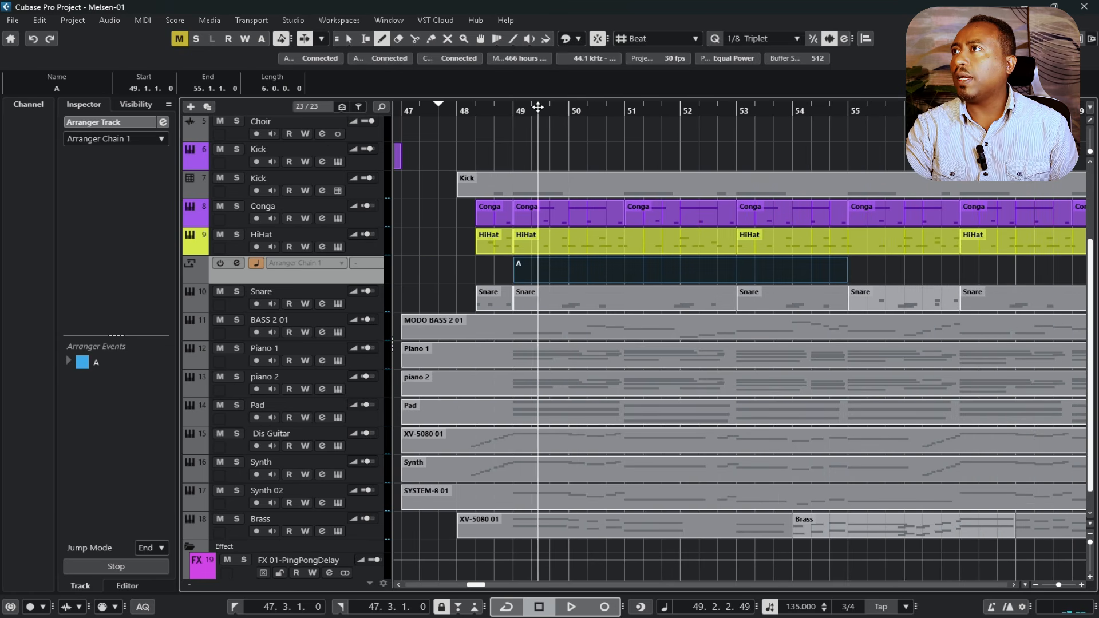
{"action": "key", "text": "space"}
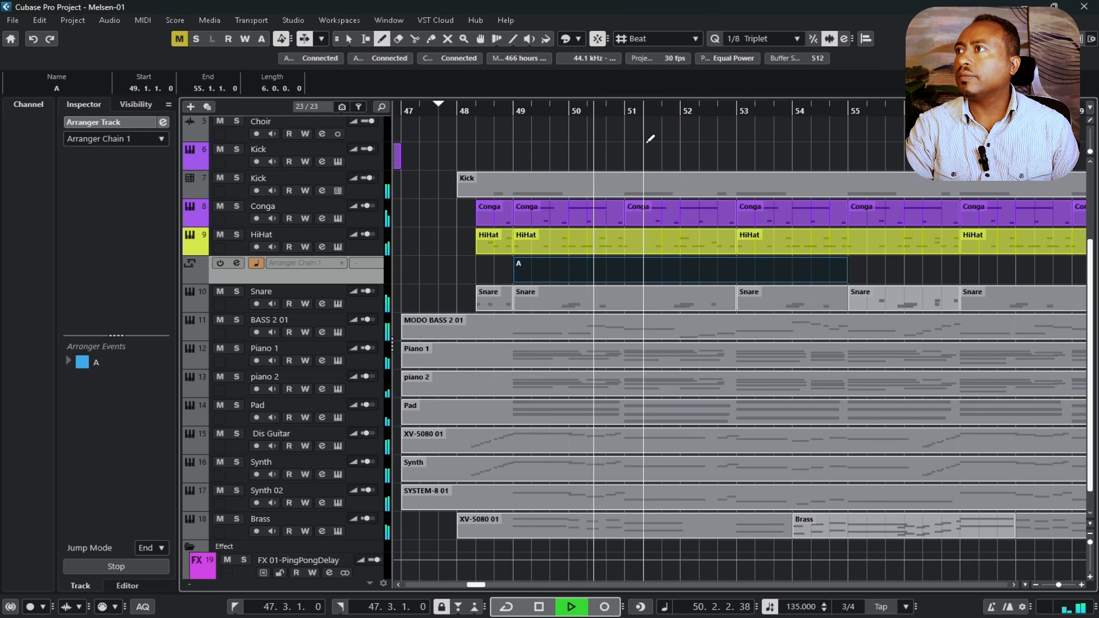
{"action": "key", "text": "1"}
{"action": "left_click", "coordinate": [851, 269]}
{"action": "left_click_drag", "start_coordinate": [845, 281], "coordinate": [913, 299]}
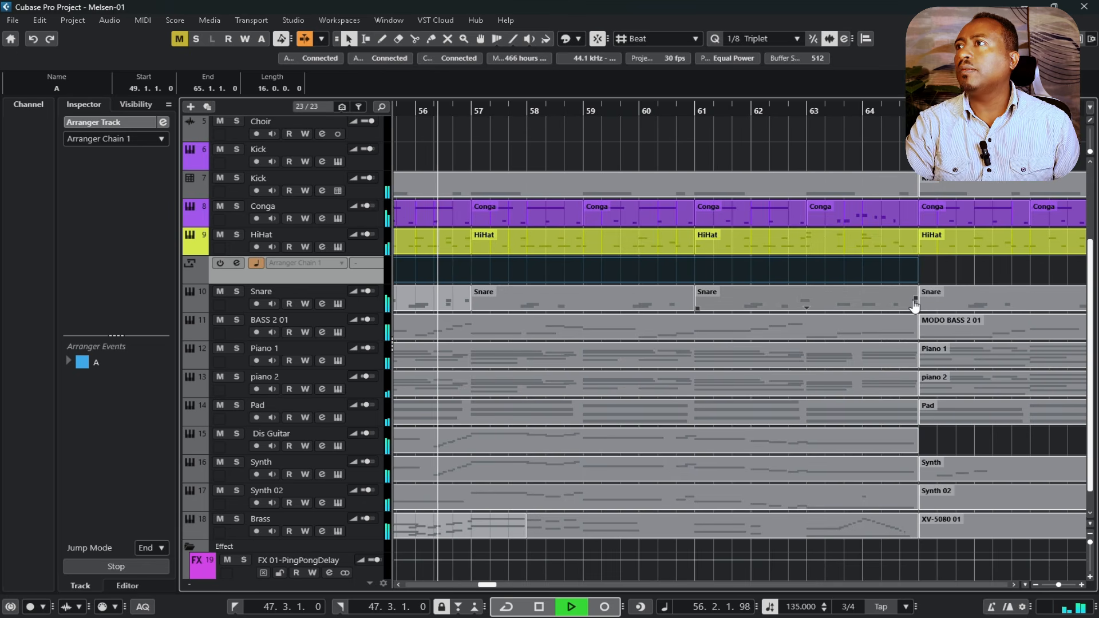
{"action": "key", "text": "space"}
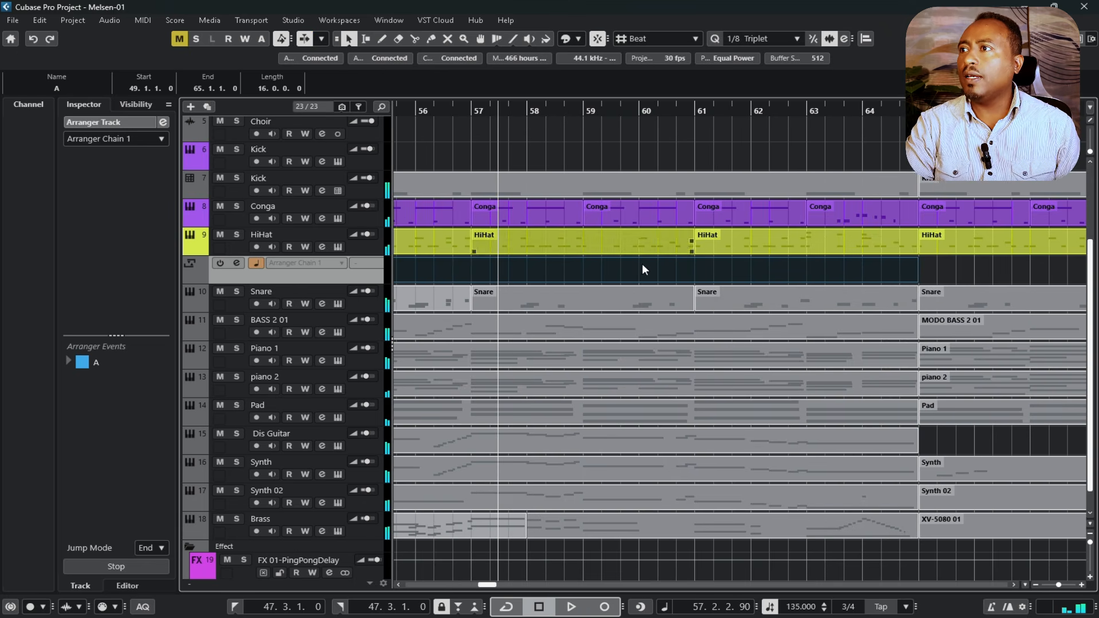
Step: Draw a second arranger event from bar 65 to bar 105, directly after the first one
{"action": "scroll", "coordinate": [400, 581], "scroll_direction": "left", "scroll_amount": 12}
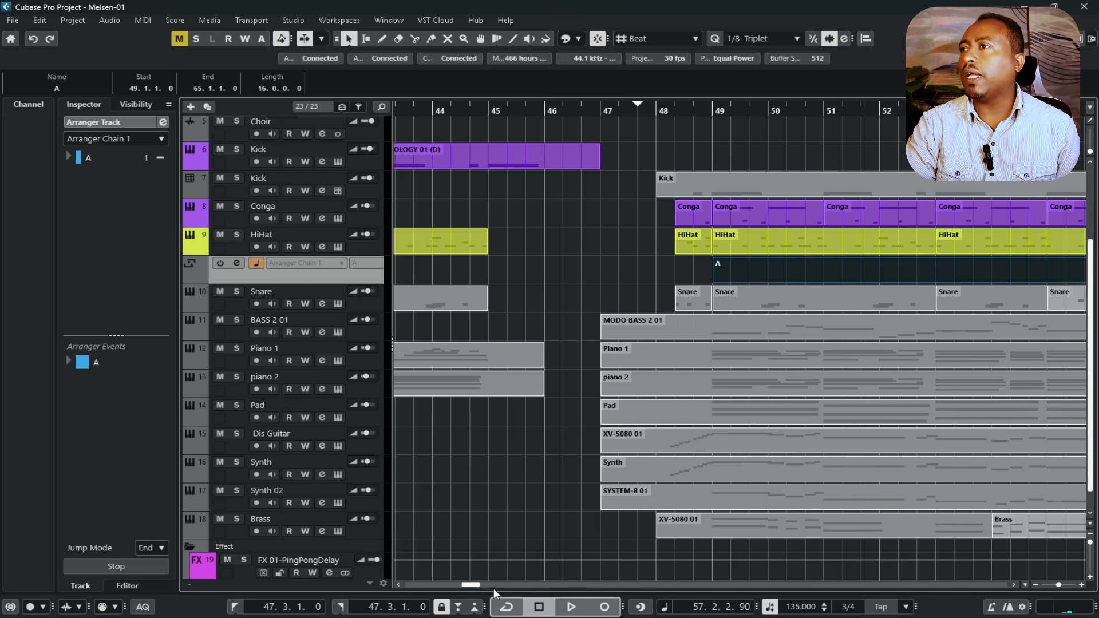
{"action": "left_click_drag", "start_coordinate": [470, 586], "coordinate": [493, 584]}
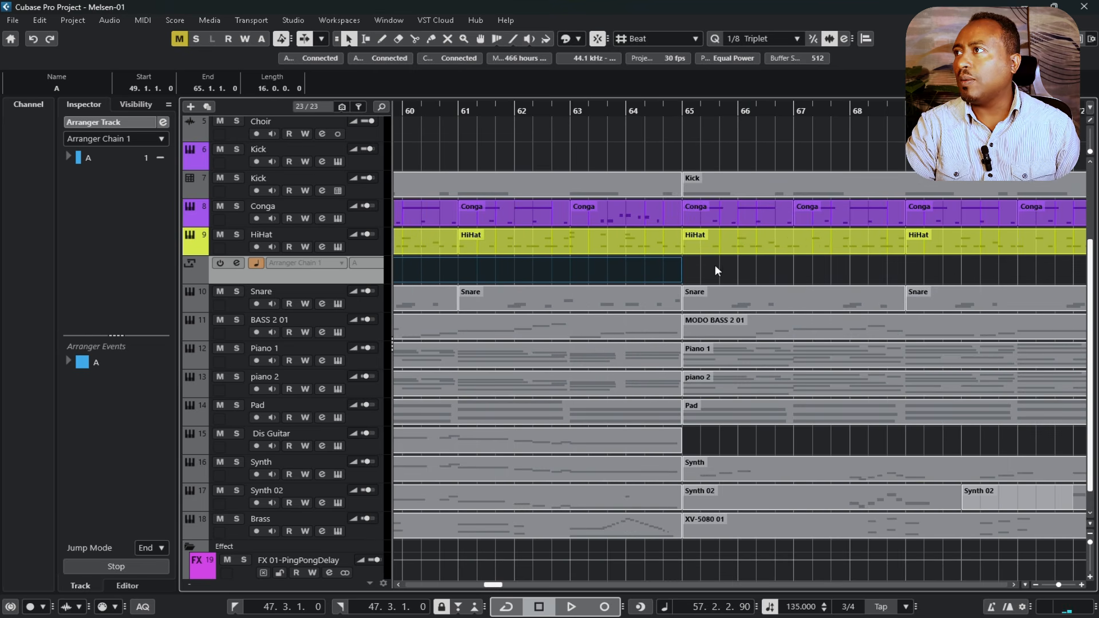
{"action": "left_click", "coordinate": [380, 38]}
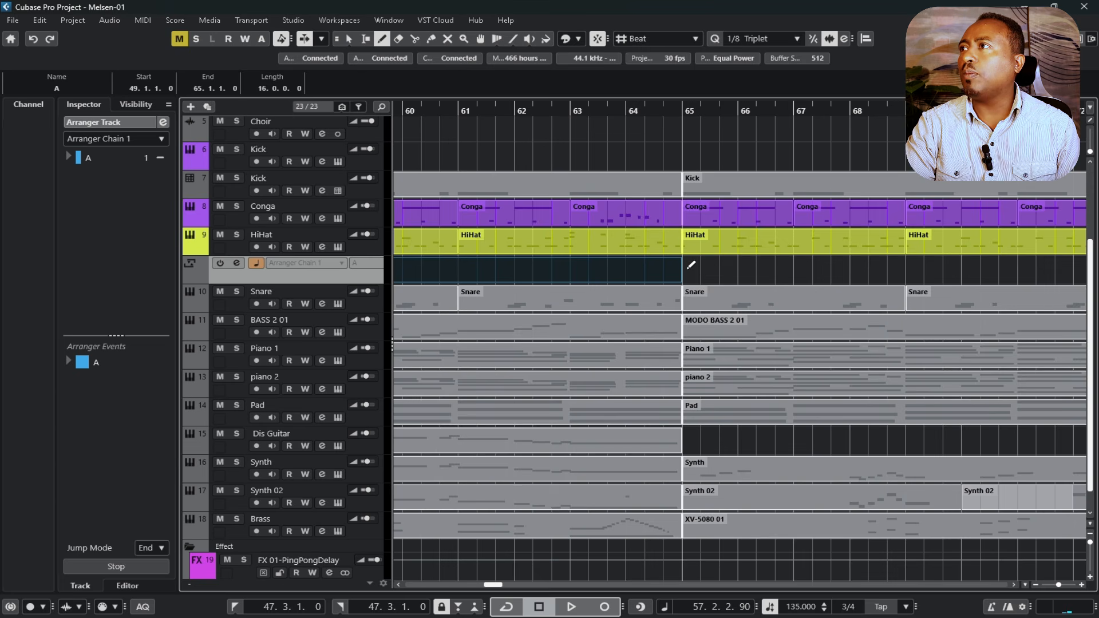
{"action": "mouse_move", "coordinate": [700, 268]}
{"action": "left_mouse_down"}
{"action": "mouse_move", "coordinate": [1079, 269]}
{"action": "mouse_move", "coordinate": [985, 329]}
{"action": "mouse_move", "coordinate": [1059, 327]}
{"action": "mouse_move", "coordinate": [869, 355]}
{"action": "mouse_move", "coordinate": [844, 345]}
{"action": "mouse_move", "coordinate": [1077, 301]}
{"action": "mouse_move", "coordinate": [941, 314]}
{"action": "left_mouse_up"}
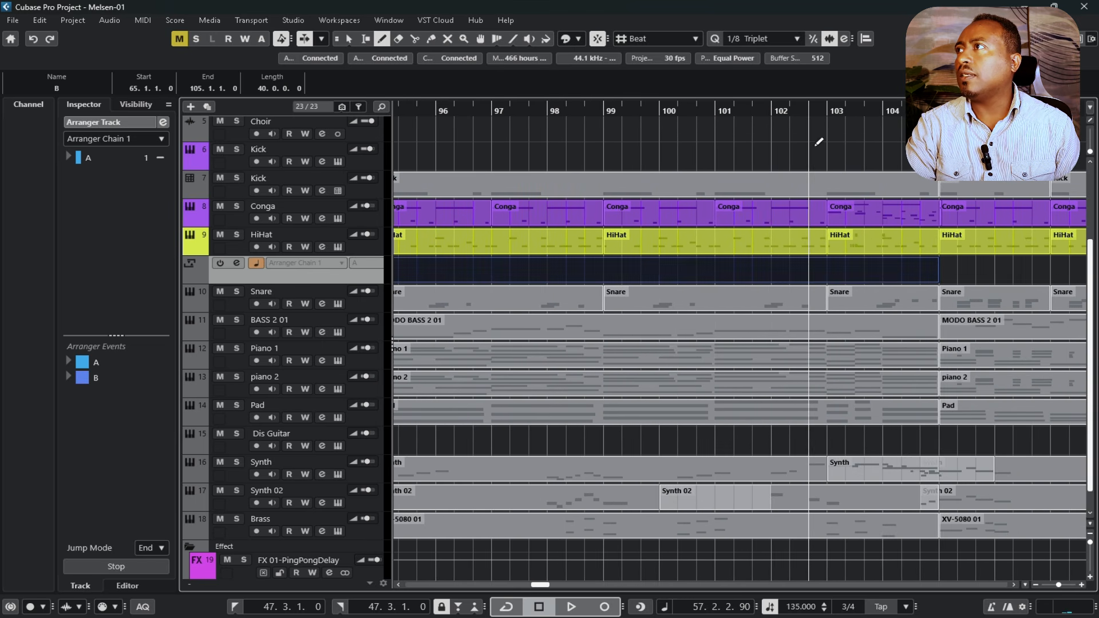
Step: Audition the transition at bar 105 and draw a third arranger event from bar 105 to bar 125
{"action": "left_click", "coordinate": [823, 110]}
{"action": "key", "text": "space"}
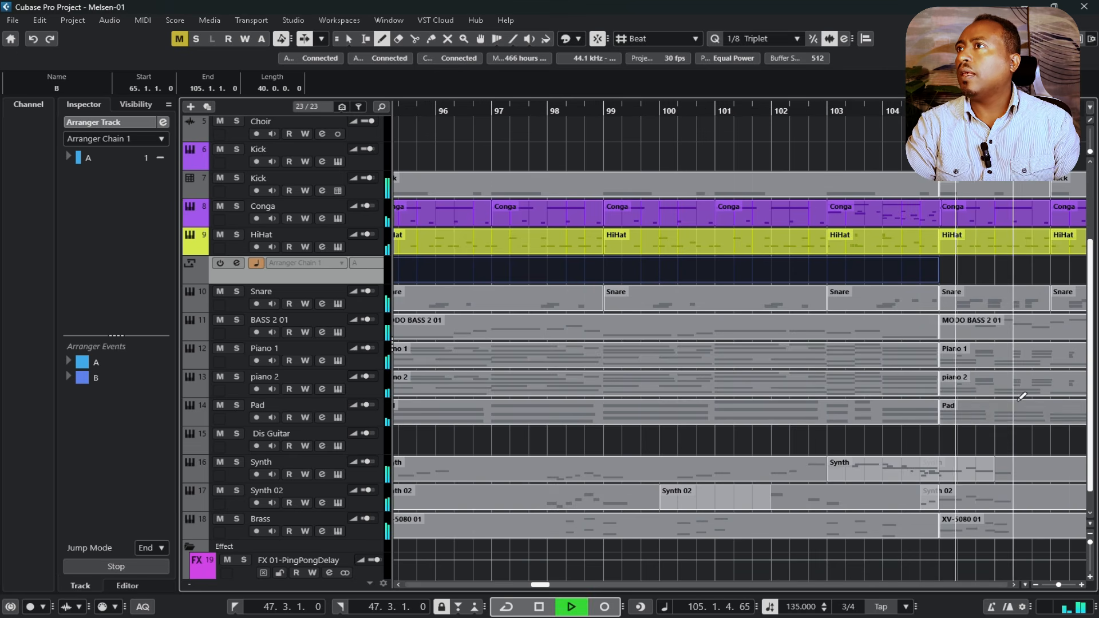
{"action": "key", "text": "space"}
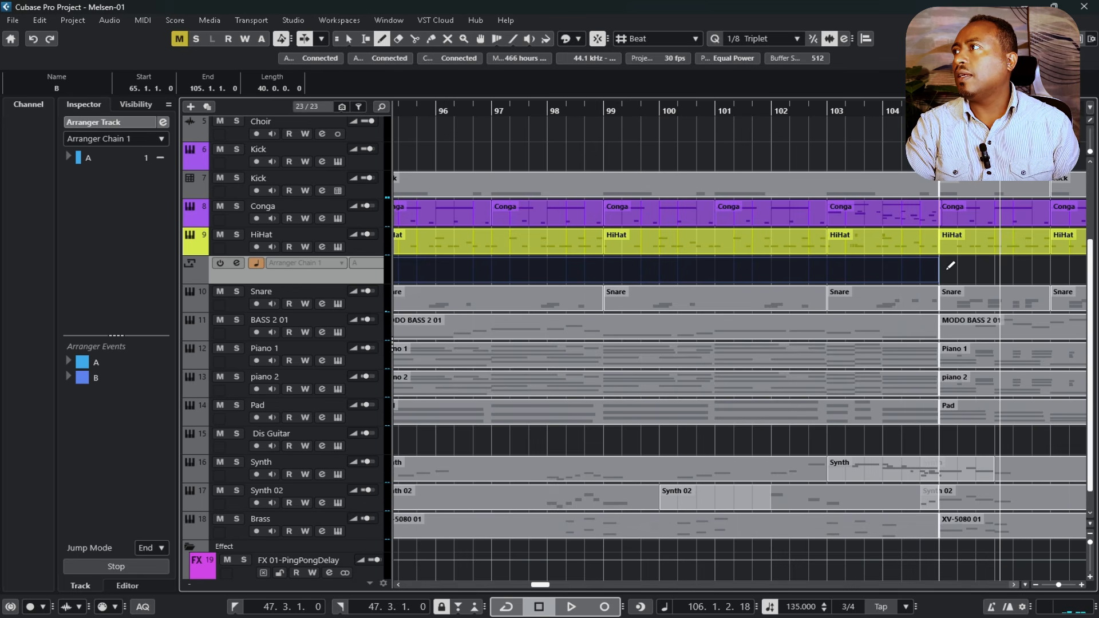
{"action": "mouse_move", "coordinate": [945, 271]}
{"action": "left_mouse_down"}
{"action": "mouse_move", "coordinate": [1097, 282]}
{"action": "mouse_move", "coordinate": [962, 309]}
{"action": "mouse_move", "coordinate": [508, 308]}
{"action": "mouse_move", "coordinate": [395, 288]}
{"action": "mouse_move", "coordinate": [557, 283]}
{"action": "left_mouse_up"}
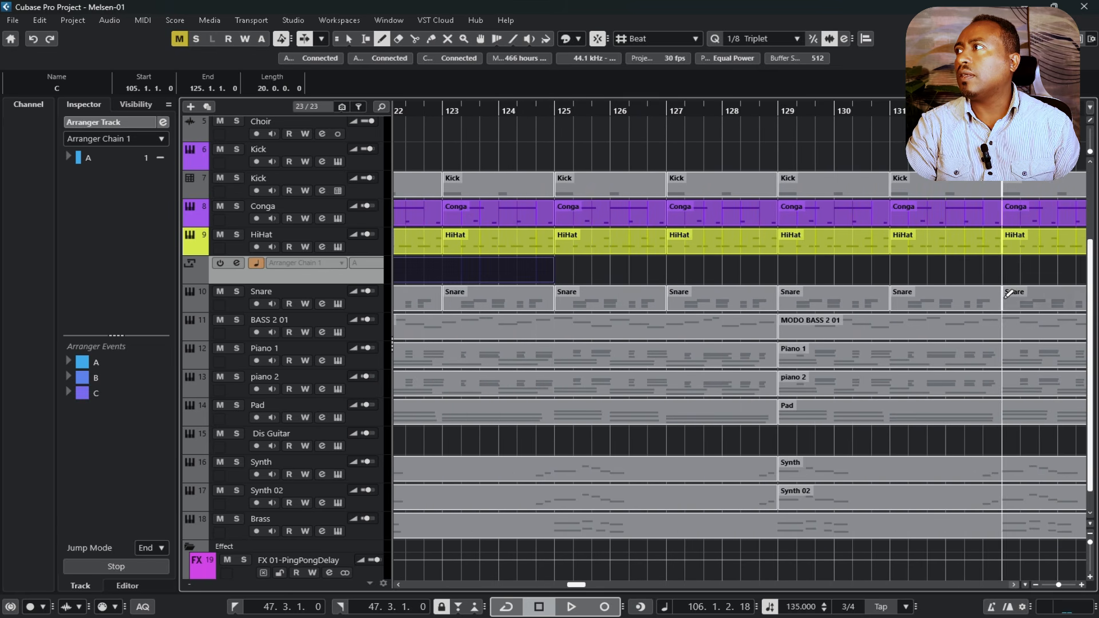
Step: Extend the third arranger event's end from bar 125 to bar 137
{"action": "left_click_drag", "start_coordinate": [1092, 279], "coordinate": [1093, 207]}
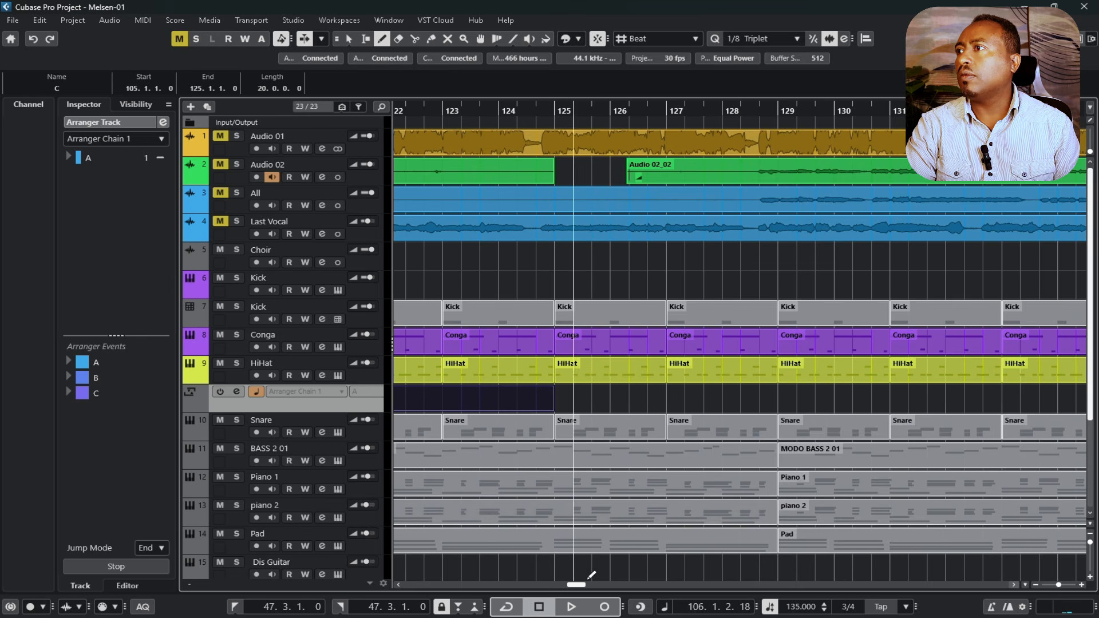
{"action": "left_click_drag", "start_coordinate": [575, 584], "coordinate": [596, 599]}
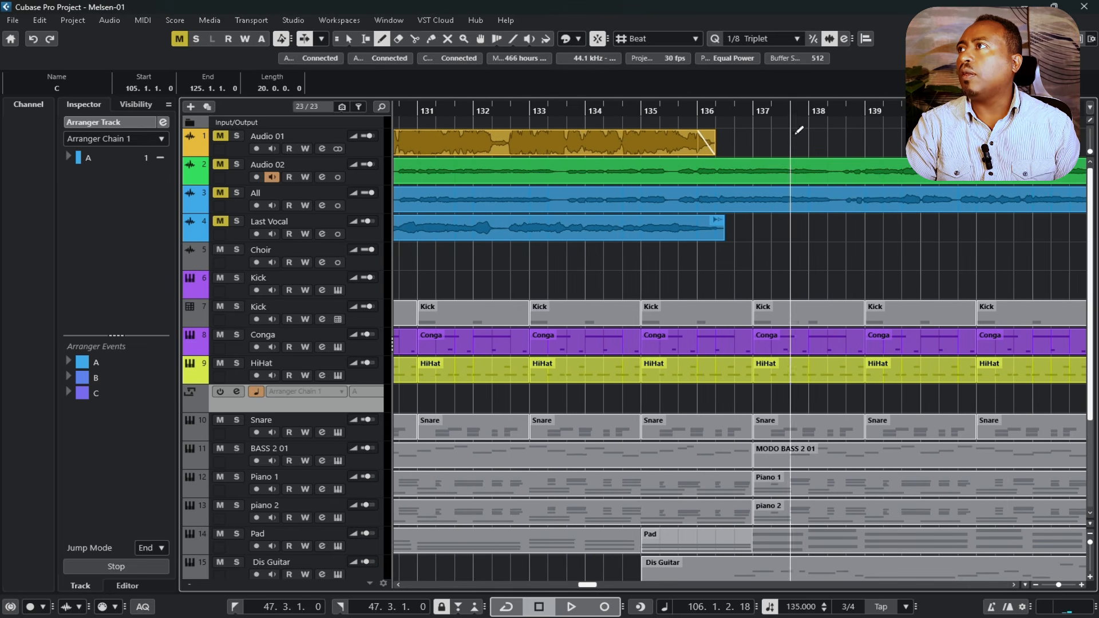
{"action": "left_click", "coordinate": [398, 584]}
{"action": "key", "text": "1"}
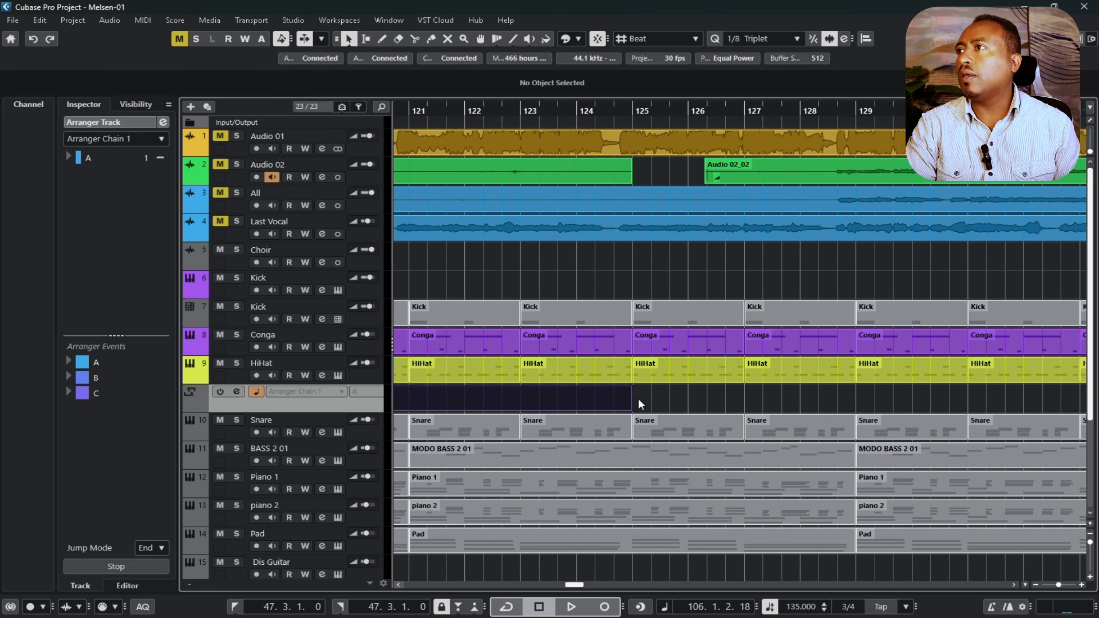
{"action": "left_click_drag", "start_coordinate": [627, 409], "coordinate": [969, 410]}
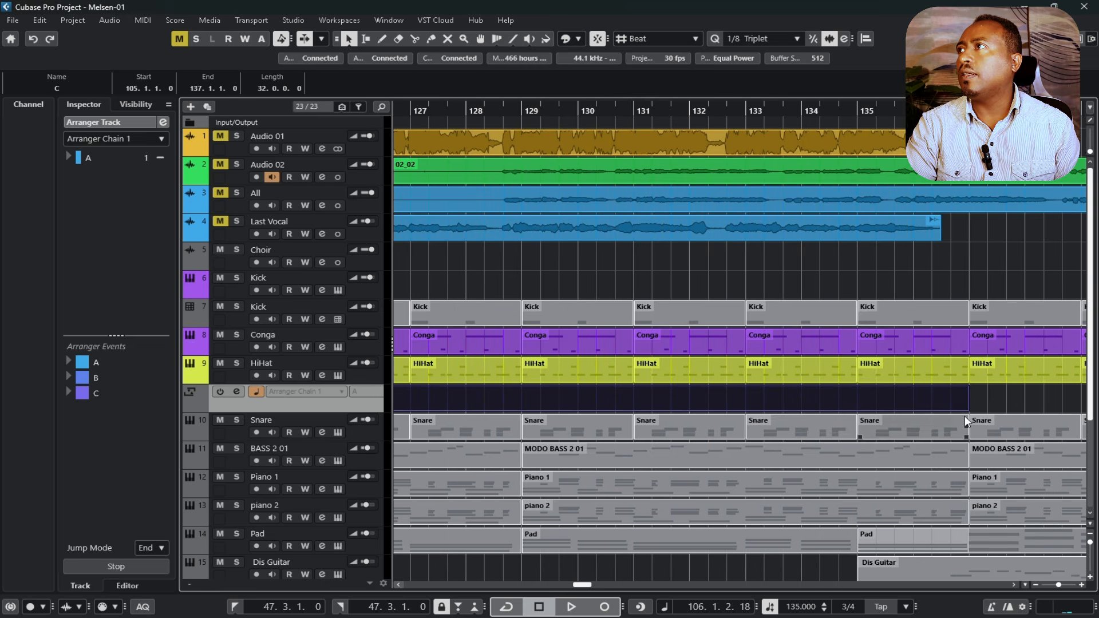
Step: Draw a fourth arranger event from bar 137 to bar 145, auditioning the transitions at its start and end
{"action": "left_click", "coordinate": [784, 115]}
{"action": "key", "text": "space"}
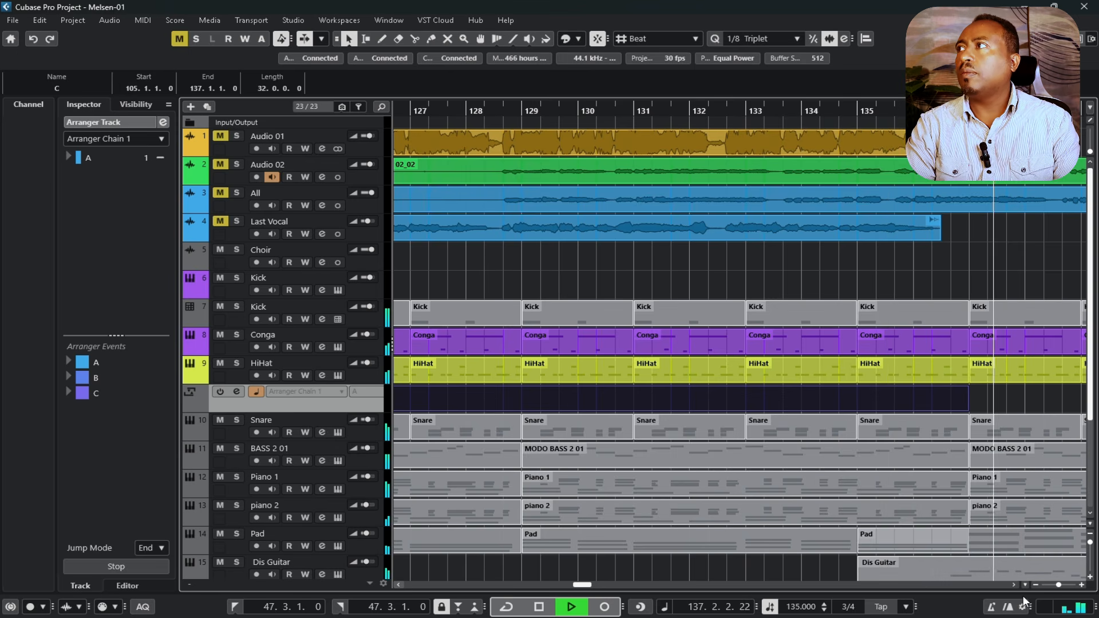
{"action": "key", "text": "space"}
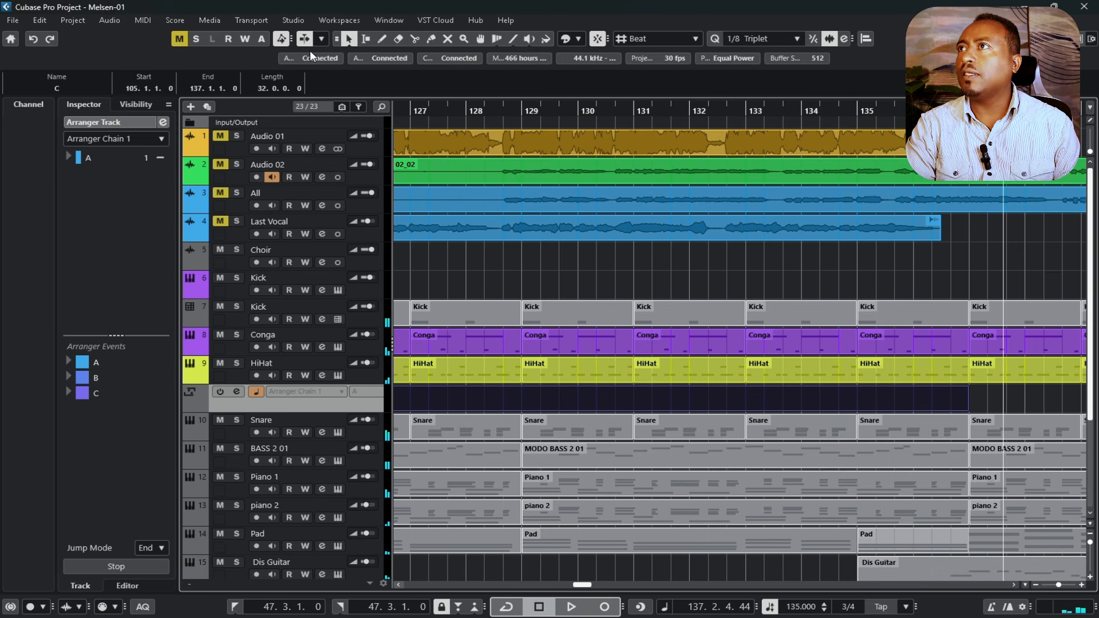
{"action": "left_click", "coordinate": [380, 38]}
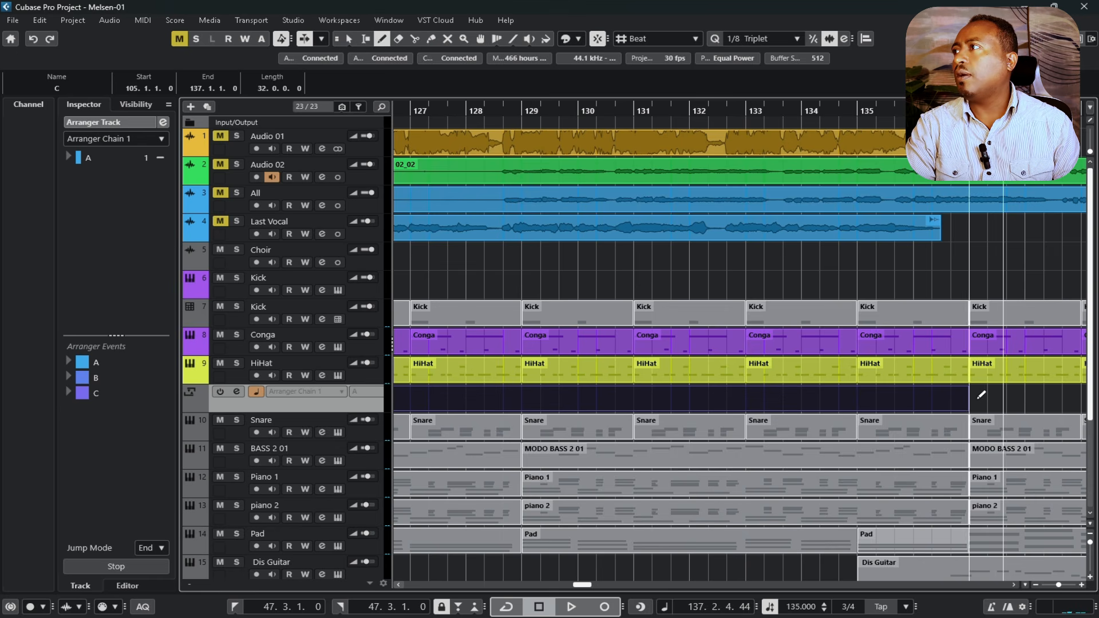
{"action": "mouse_move", "coordinate": [982, 394]}
{"action": "left_mouse_down"}
{"action": "mouse_move", "coordinate": [1080, 395]}
{"action": "mouse_move", "coordinate": [1082, 408]}
{"action": "mouse_move", "coordinate": [849, 403]}
{"action": "left_mouse_up"}
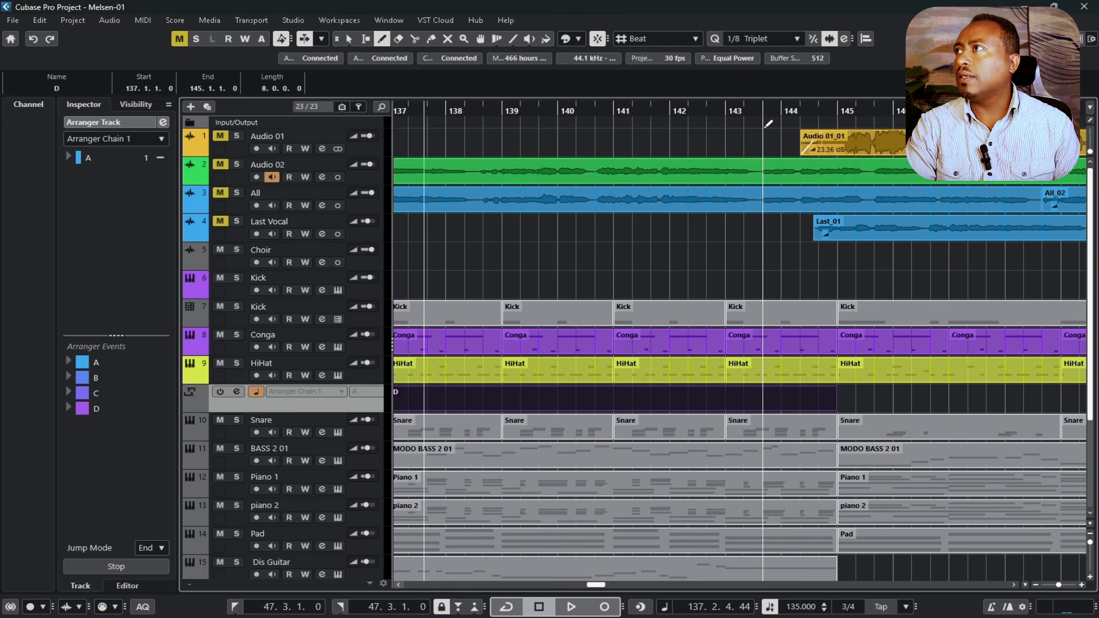
{"action": "key", "text": "space"}
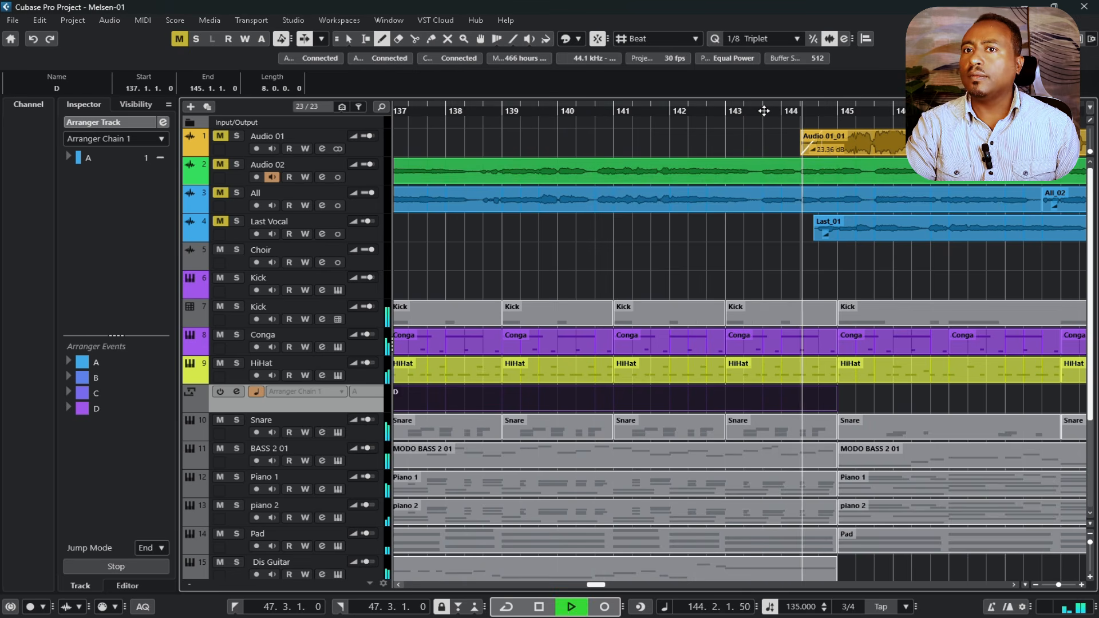
{"action": "key", "text": "space"}
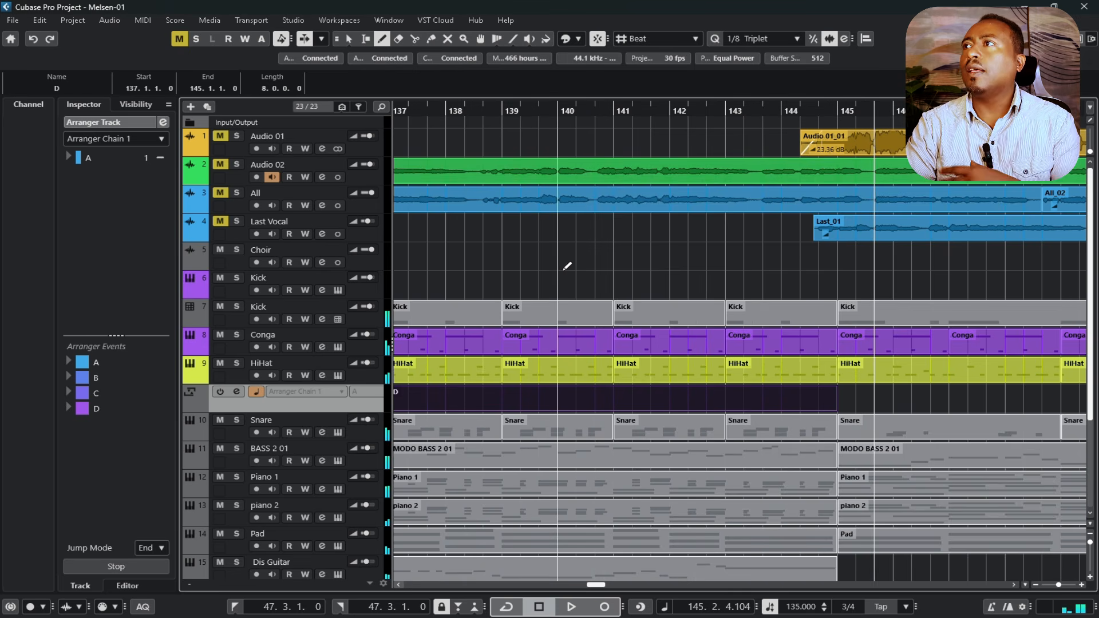
Step: Deselect the fourth event, then open the Arranger Editor and move its window clear of the arranger track
{"action": "key", "text": "1"}
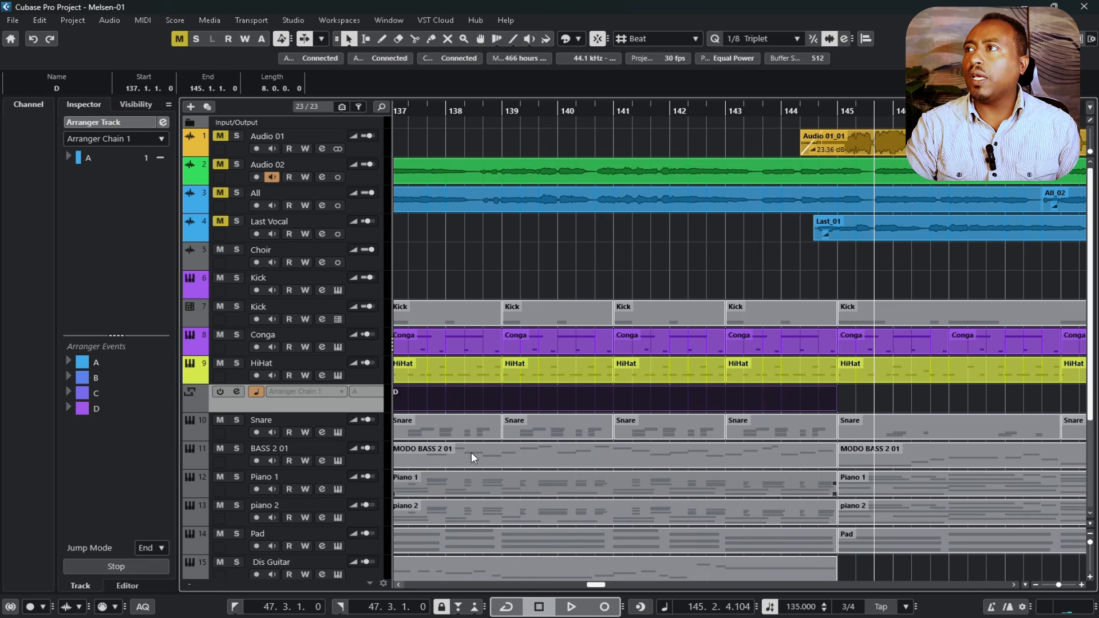
{"action": "left_click", "coordinate": [556, 261]}
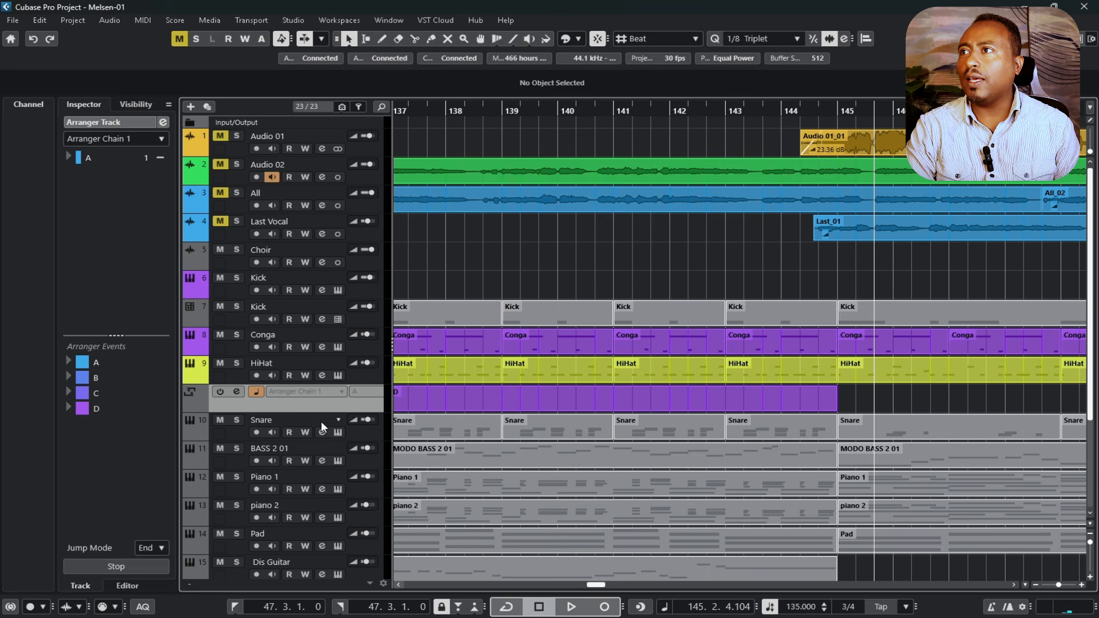
{"action": "left_click", "coordinate": [236, 394]}
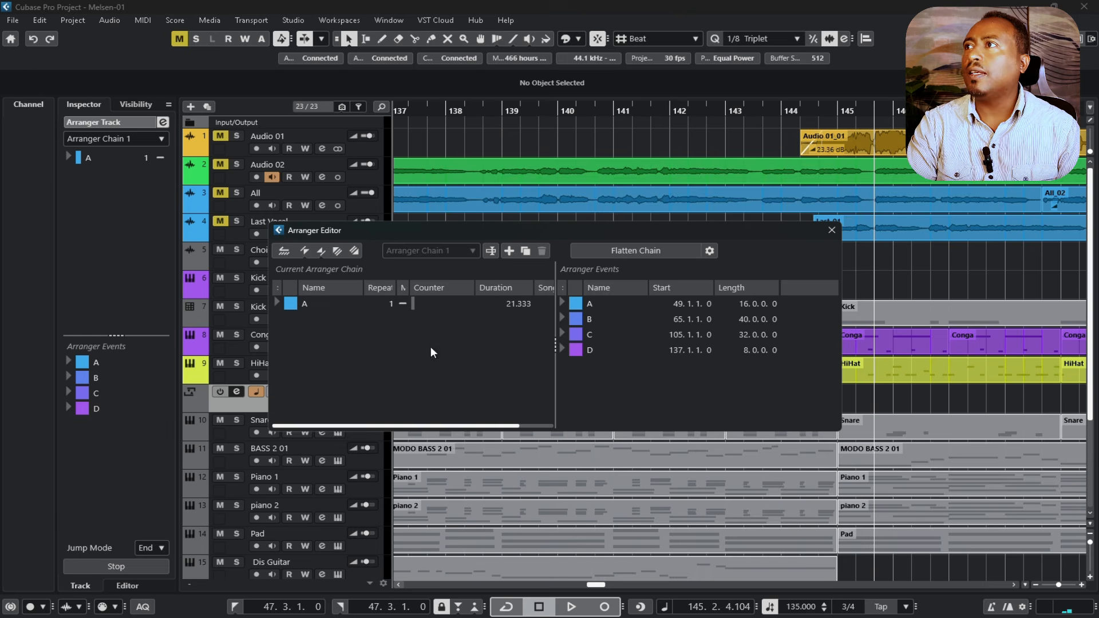
{"action": "left_click_drag", "start_coordinate": [560, 234], "coordinate": [675, 188]}
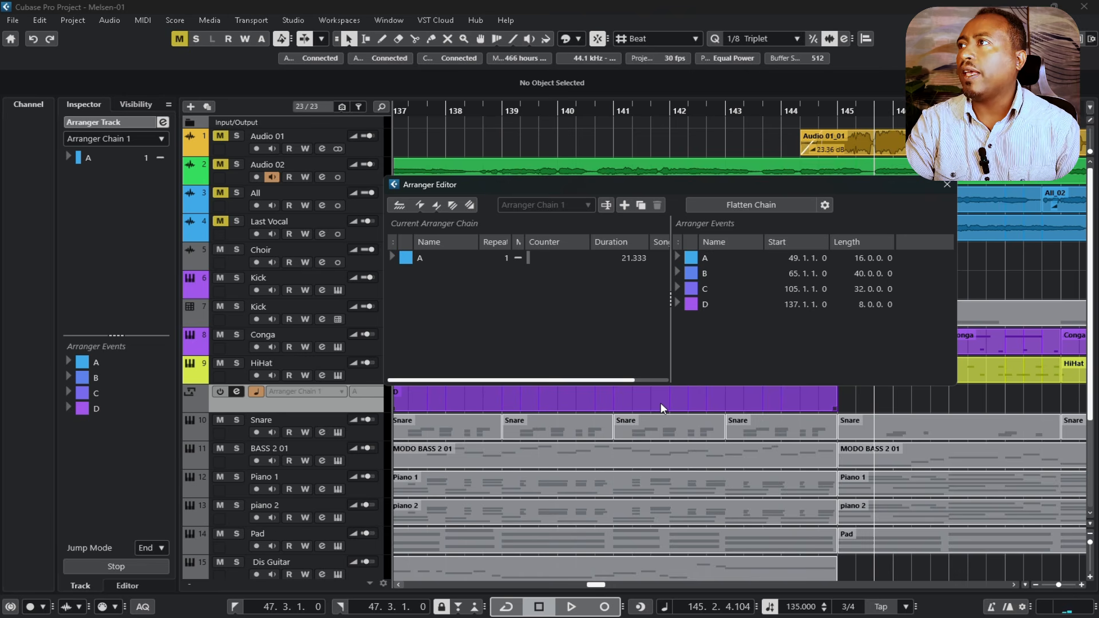
Step: Audition arranger events A, B, C and D one after another from the event list
{"action": "double_click", "coordinate": [677, 257]}
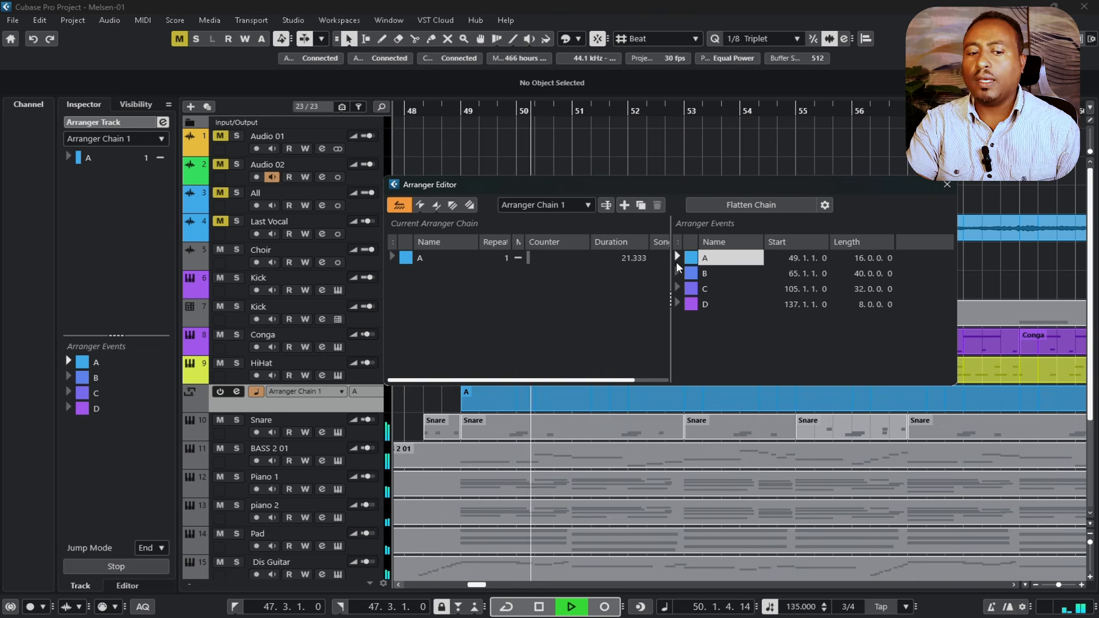
{"action": "key", "text": "space"}
{"action": "double_click", "coordinate": [675, 270]}
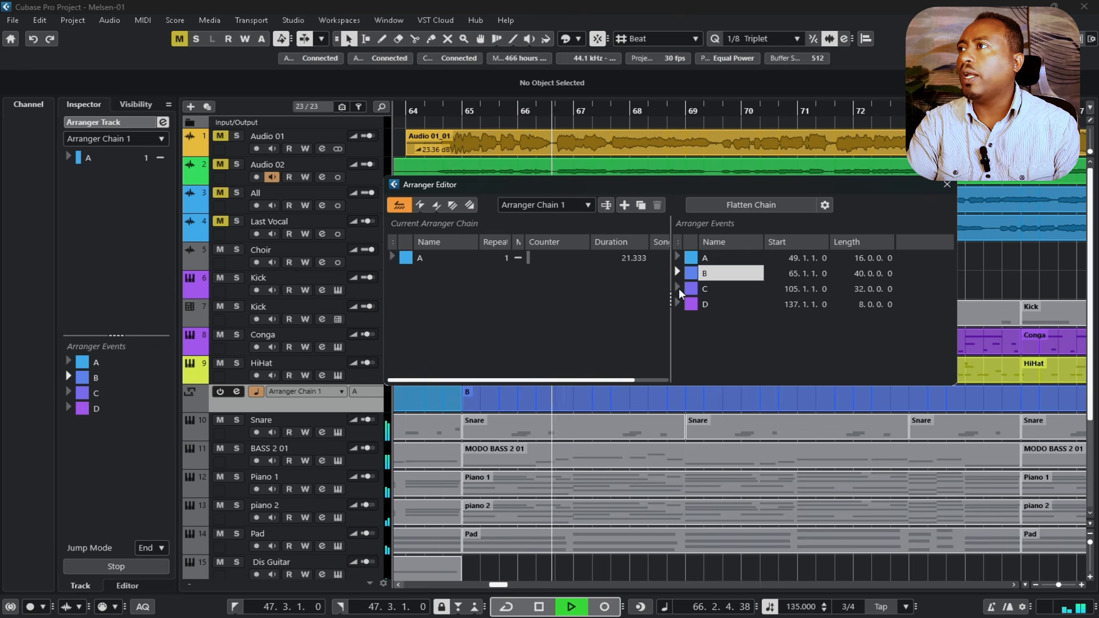
{"action": "double_click", "coordinate": [679, 289]}
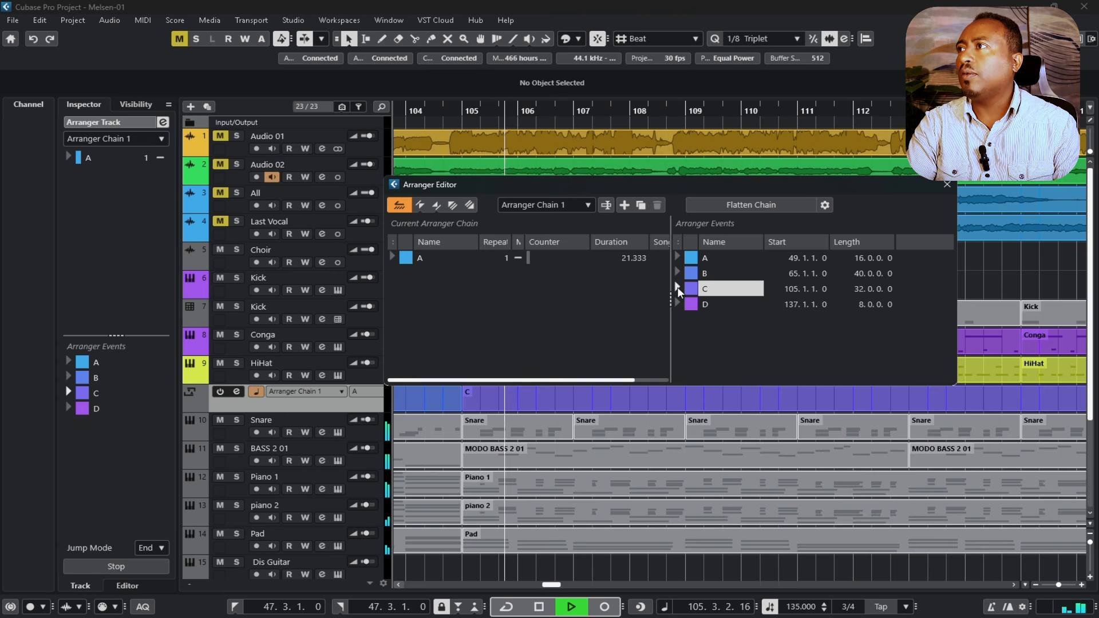
{"action": "key", "text": "space"}
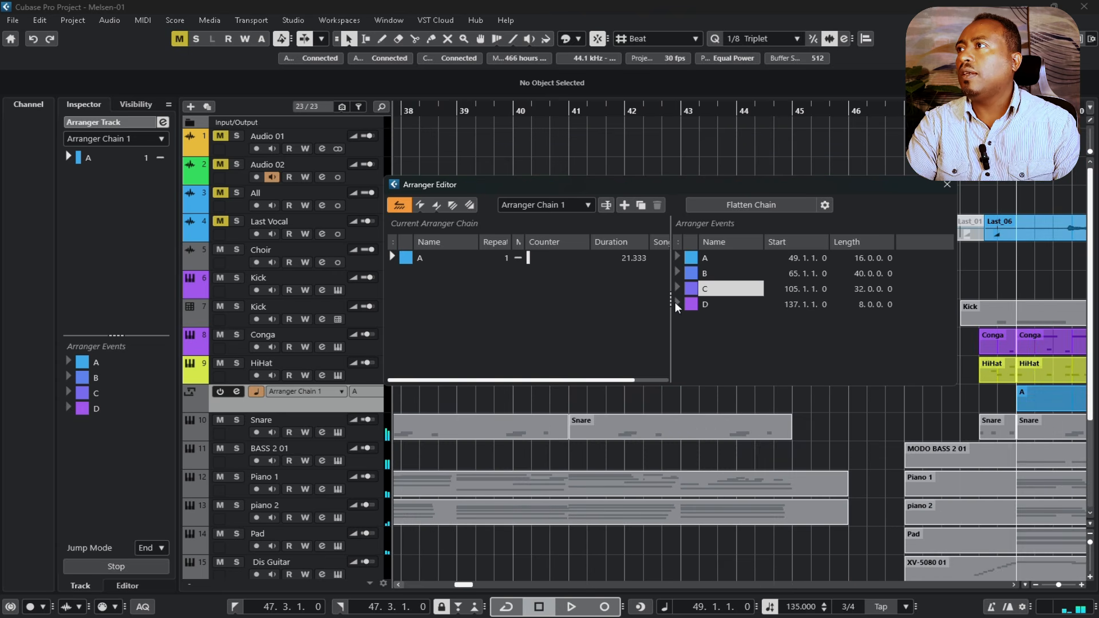
{"action": "double_click", "coordinate": [677, 304]}
{"action": "key", "text": "space"}
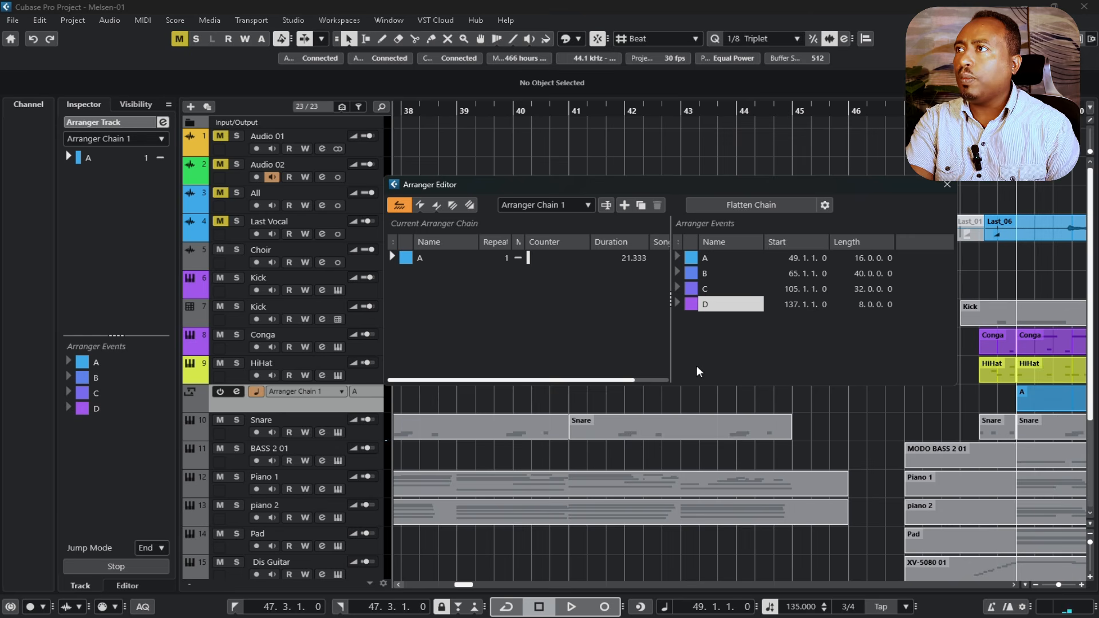
Step: Remove event A from the current arranger chain and add it again as the first entry
{"action": "right_click", "coordinate": [414, 260]}
{"action": "left_click", "coordinate": [434, 264]}
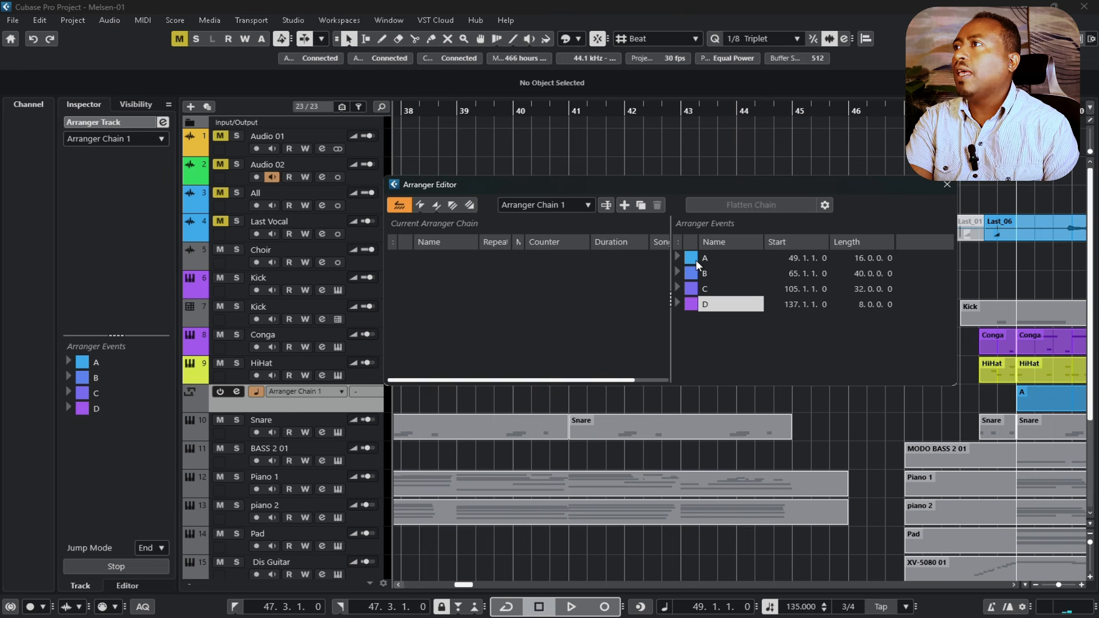
{"action": "left_click_drag", "start_coordinate": [696, 260], "coordinate": [620, 282]}
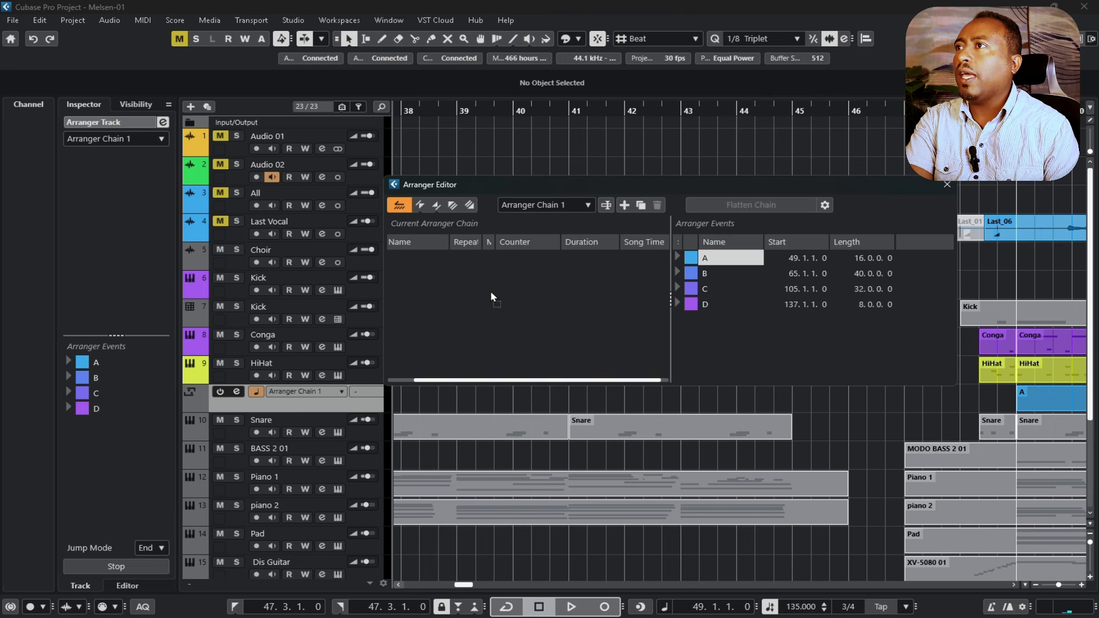
{"action": "left_click_drag", "start_coordinate": [434, 272], "coordinate": [434, 271]}
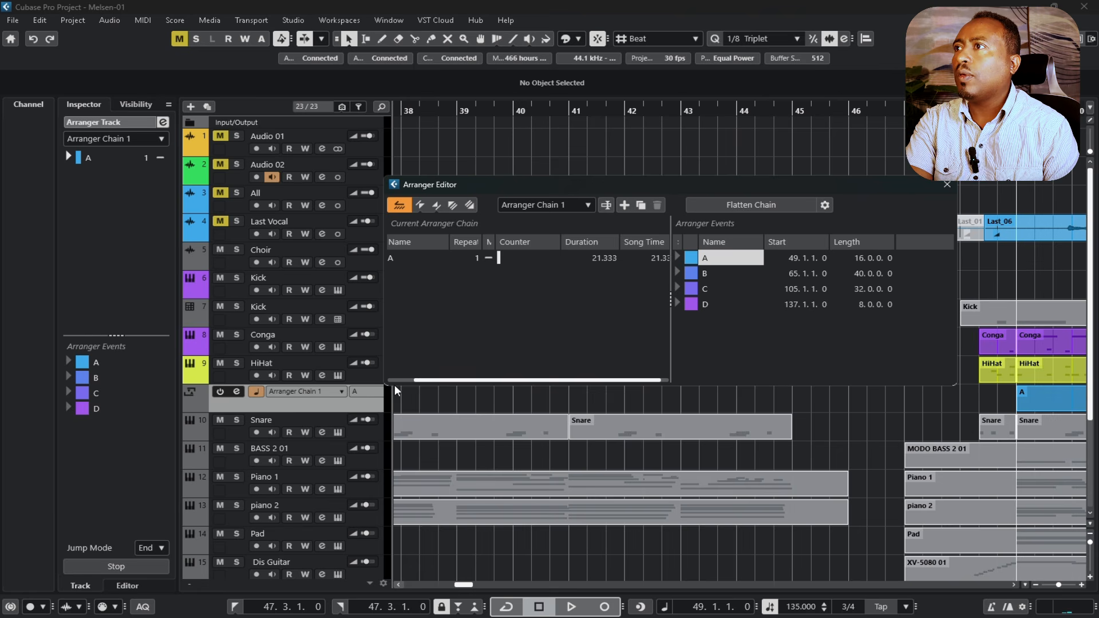
{"action": "left_click_drag", "start_coordinate": [431, 380], "coordinate": [395, 382]}
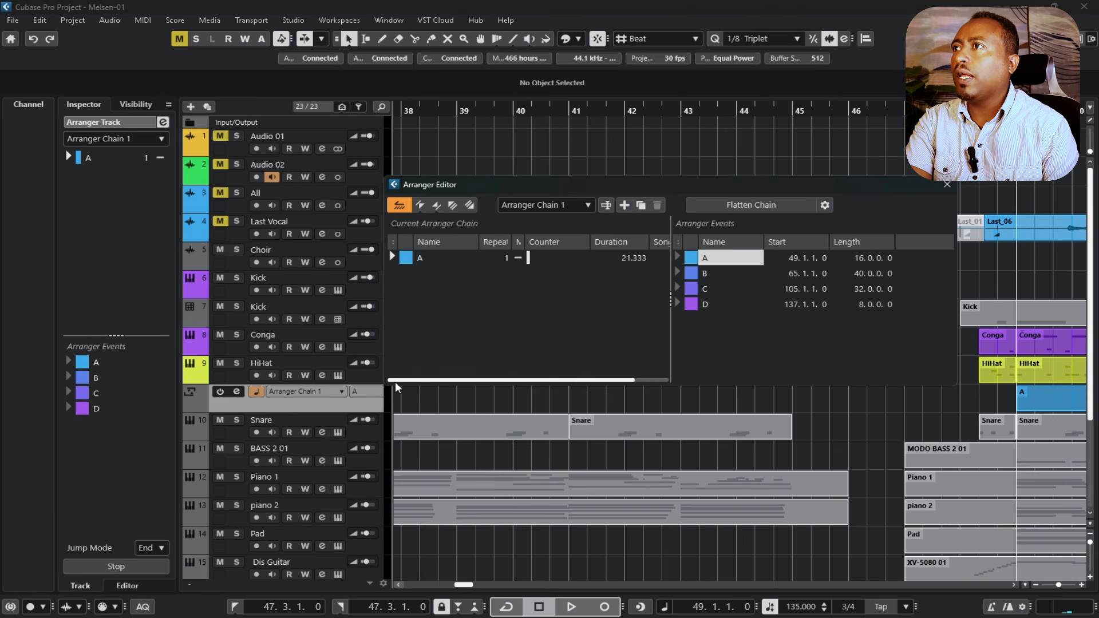
Step: Audition chain entry A and add event C after it in Arranger Chain 1
{"action": "left_click", "coordinate": [390, 257]}
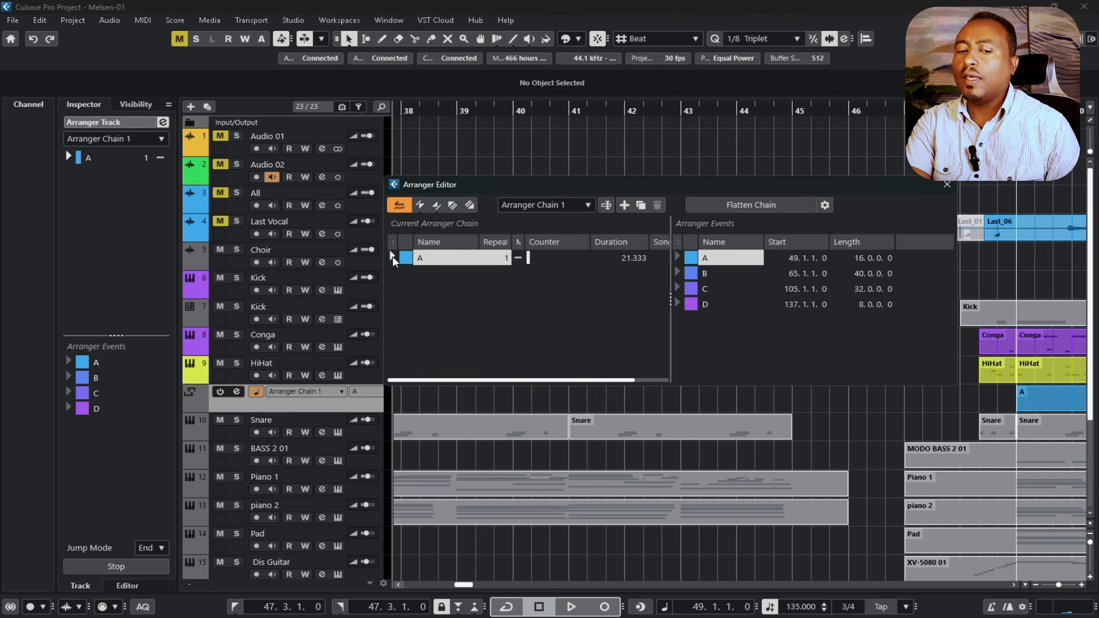
{"action": "left_click", "coordinate": [393, 256]}
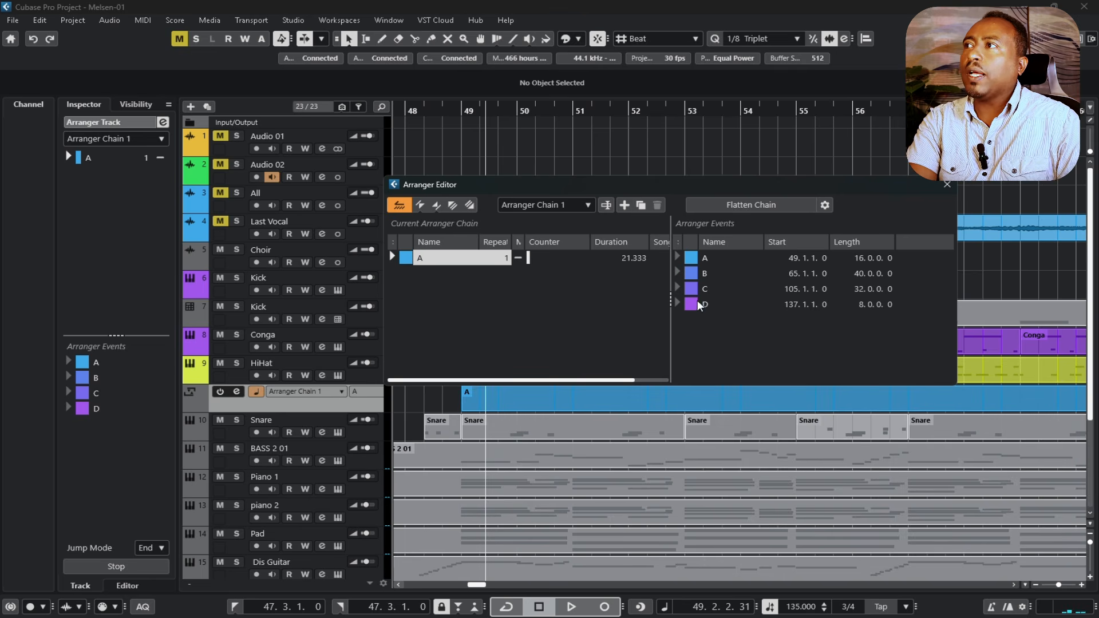
{"action": "left_click_drag", "start_coordinate": [694, 286], "coordinate": [407, 282]}
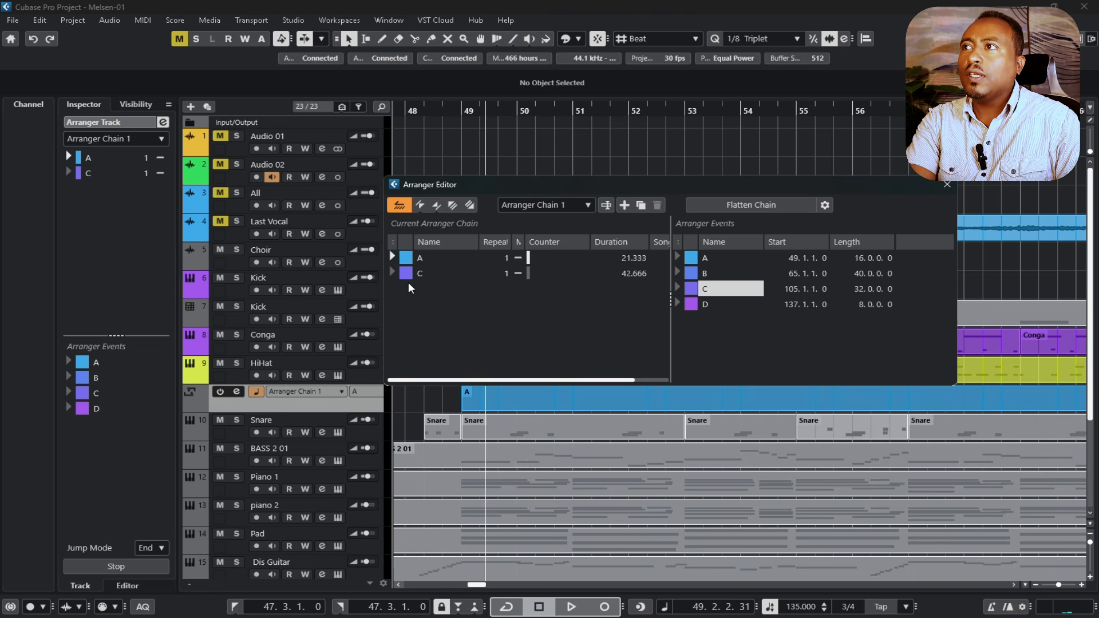
Step: Play the chain from entry A and jump to entry C to hear the new order
{"action": "left_click", "coordinate": [391, 259]}
{"action": "left_click", "coordinate": [391, 260]}
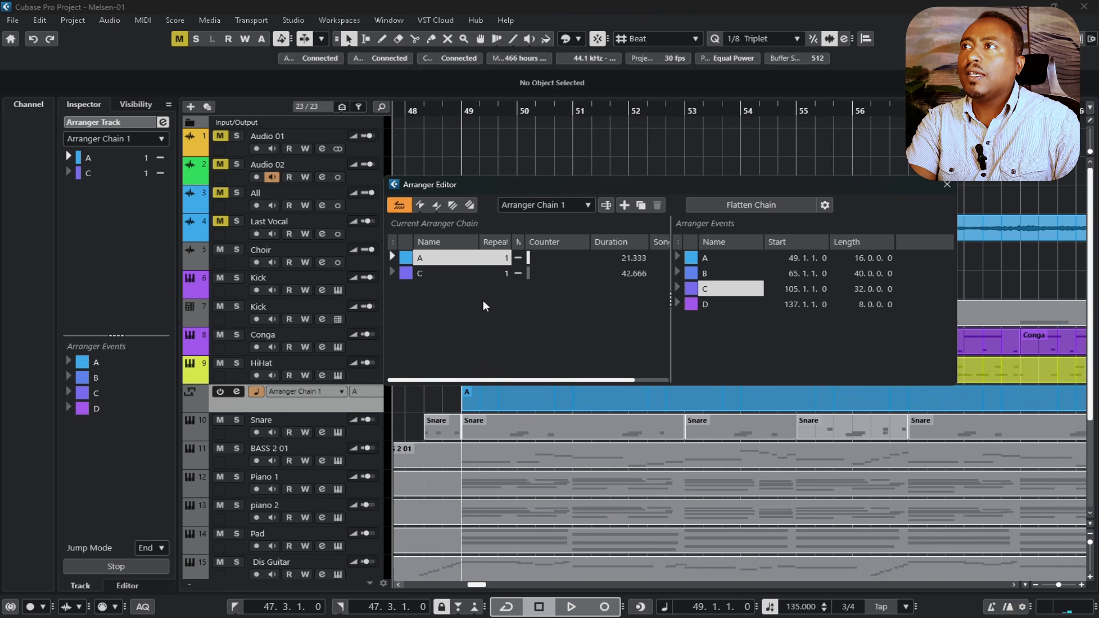
{"action": "key", "text": "space"}
{"action": "left_click", "coordinate": [390, 273]}
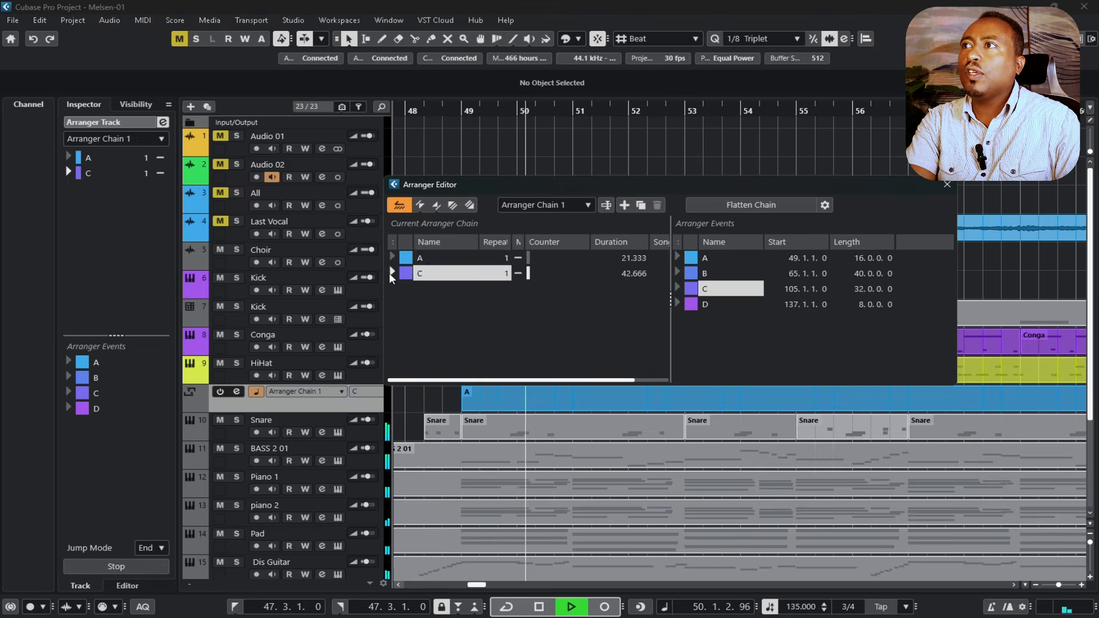
{"action": "left_click", "coordinate": [390, 274]}
{"action": "key", "text": "space"}
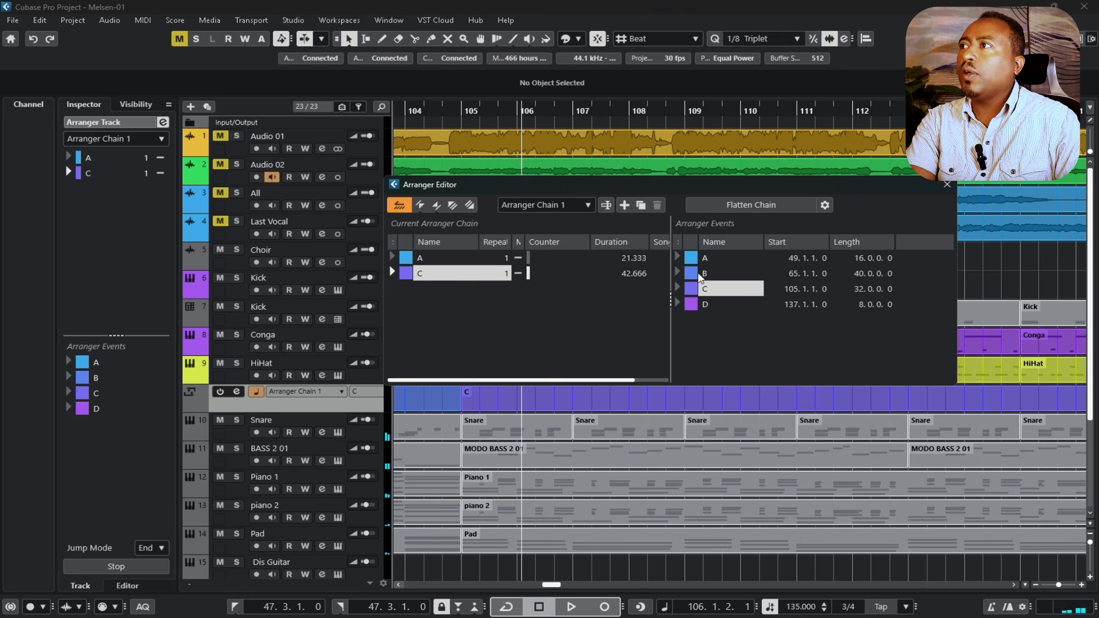
Step: Append event B and a second occurrence of event C to the end of the arranger chain
{"action": "left_click_drag", "start_coordinate": [699, 275], "coordinate": [510, 309]}
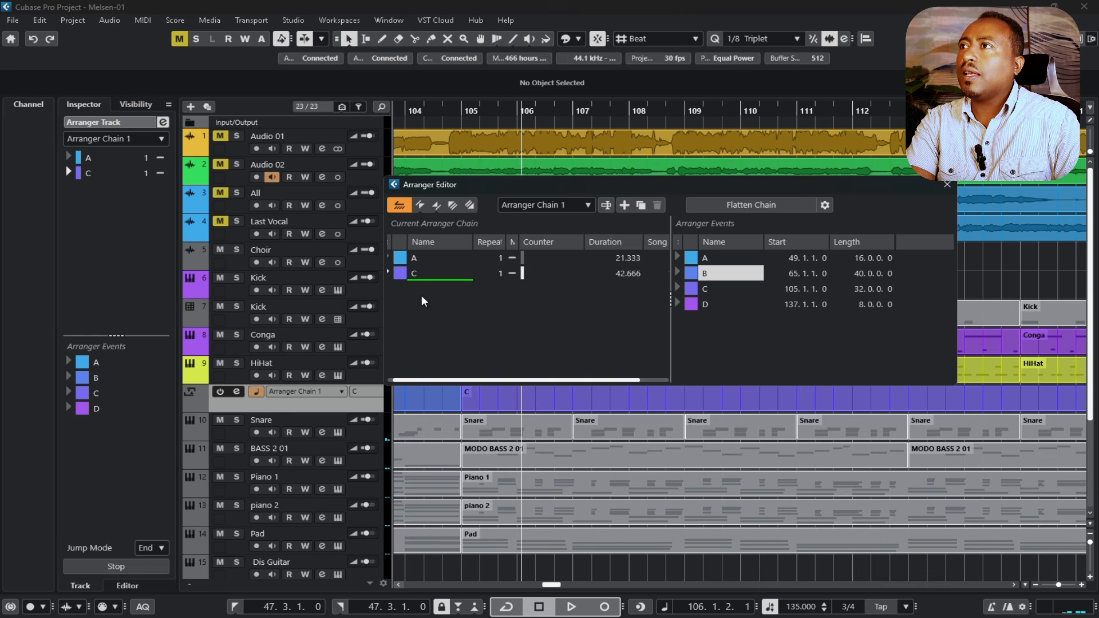
{"action": "left_click_drag", "start_coordinate": [424, 301], "coordinate": [424, 302]}
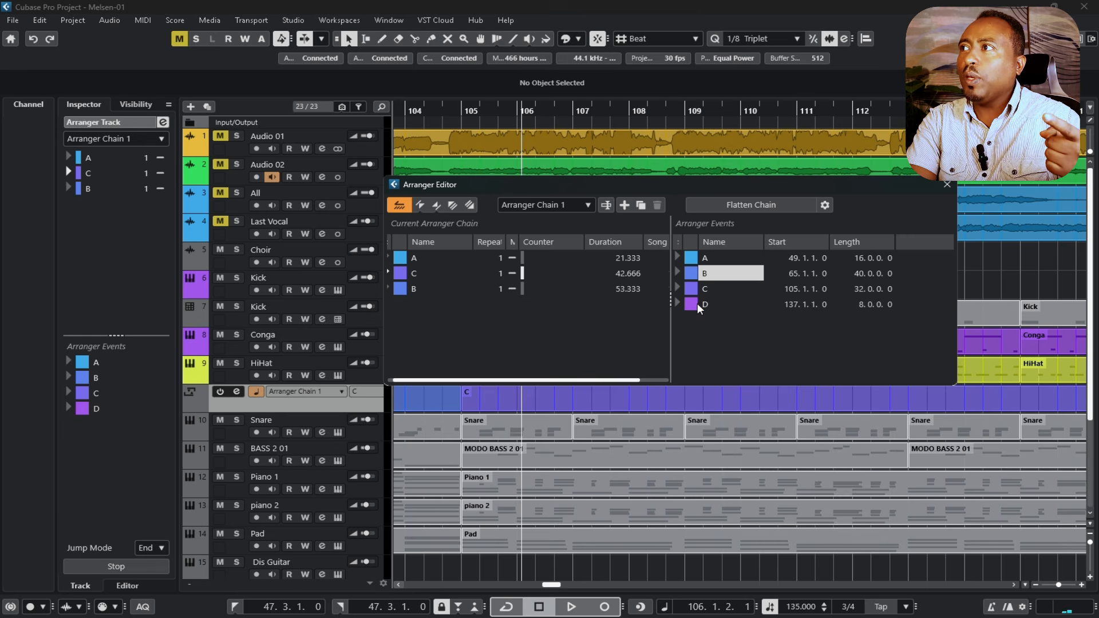
{"action": "left_click", "coordinate": [689, 291]}
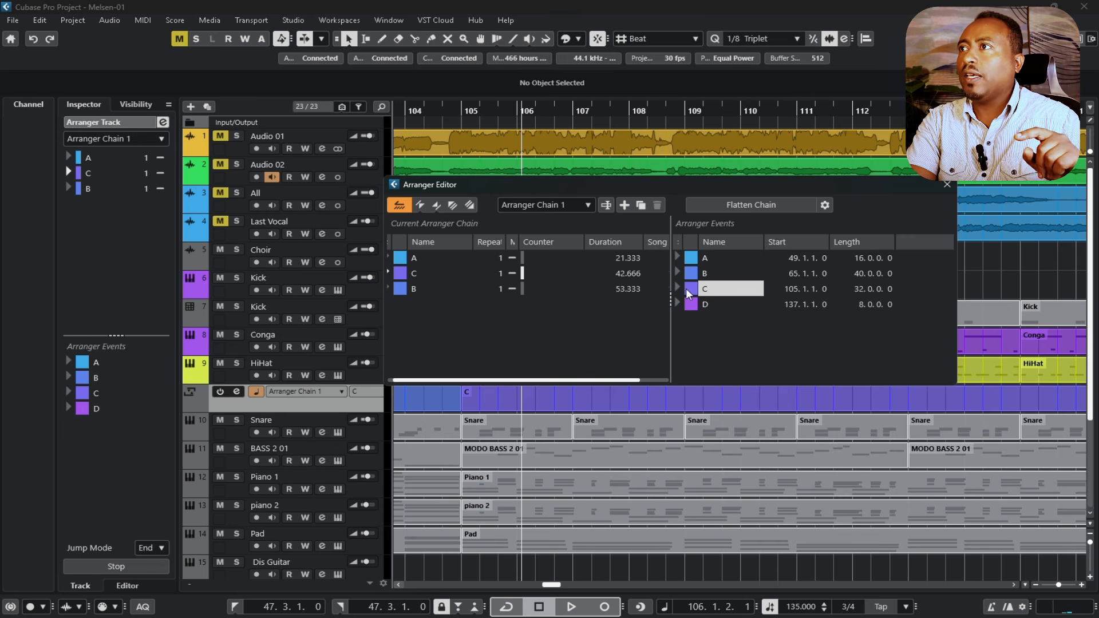
{"action": "left_click_drag", "start_coordinate": [689, 294], "coordinate": [458, 310]}
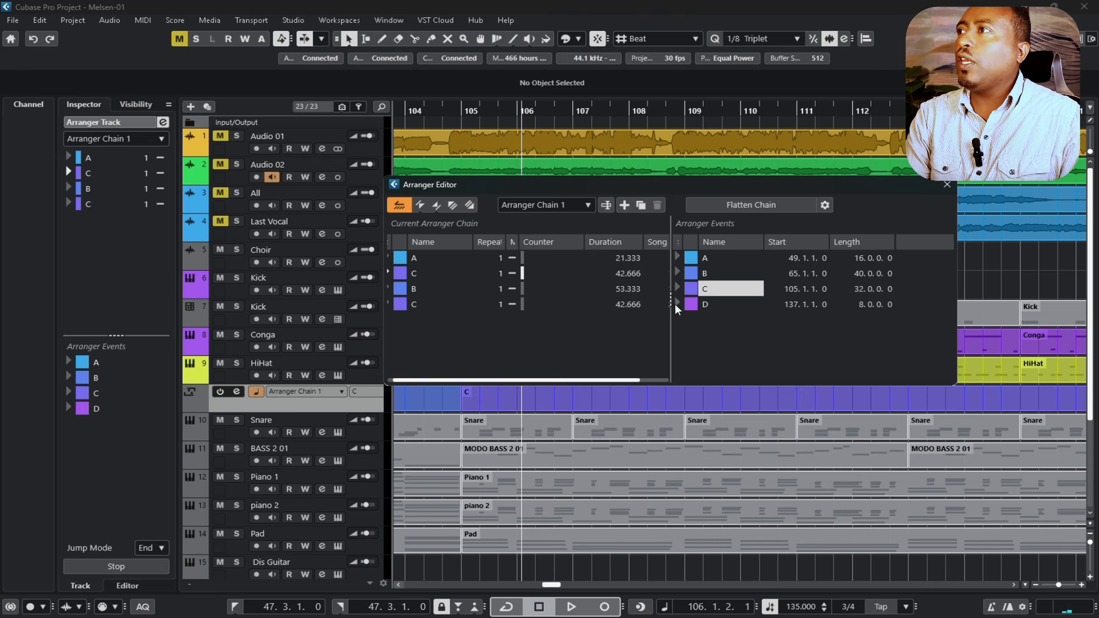
Step: Audition arranger event D and append it to the end of Arranger Chain 1
{"action": "left_click", "coordinate": [689, 303]}
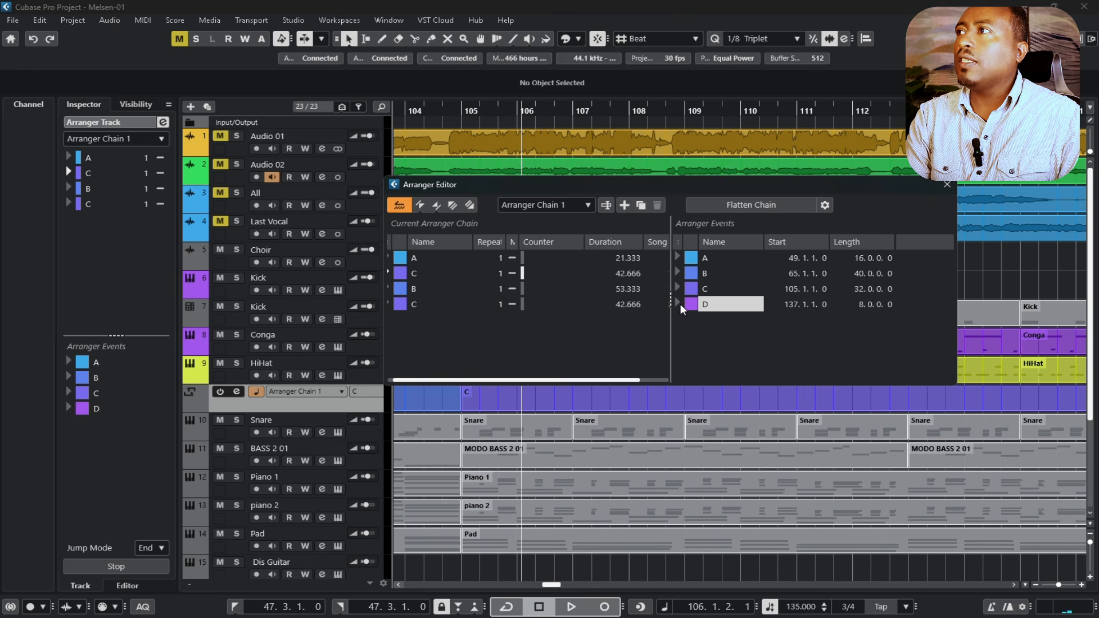
{"action": "left_click", "coordinate": [676, 304]}
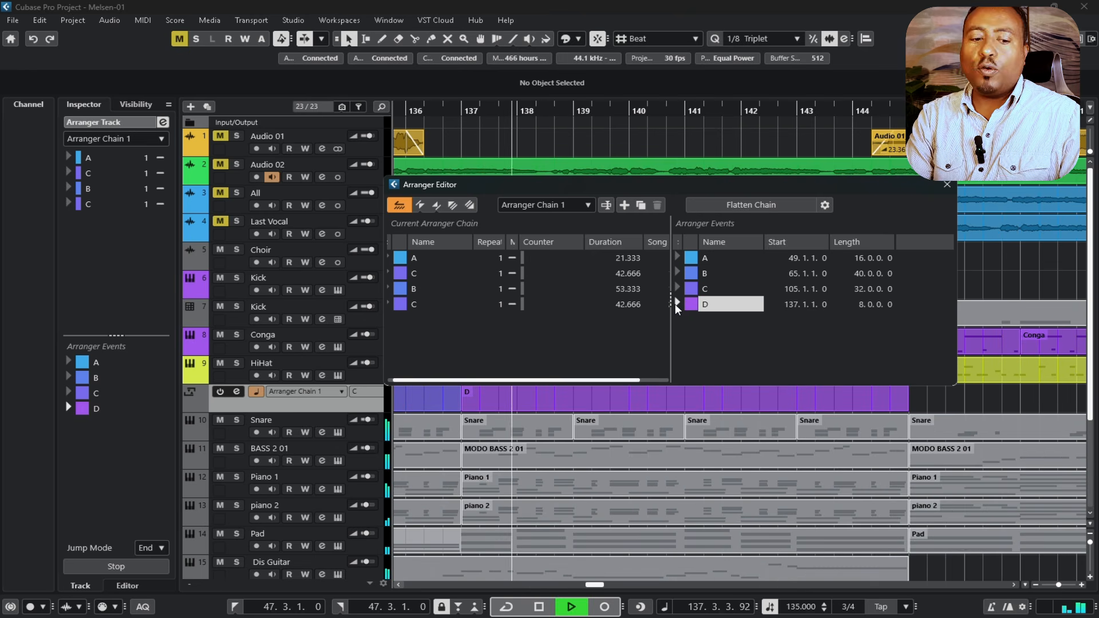
{"action": "left_click", "coordinate": [676, 303]}
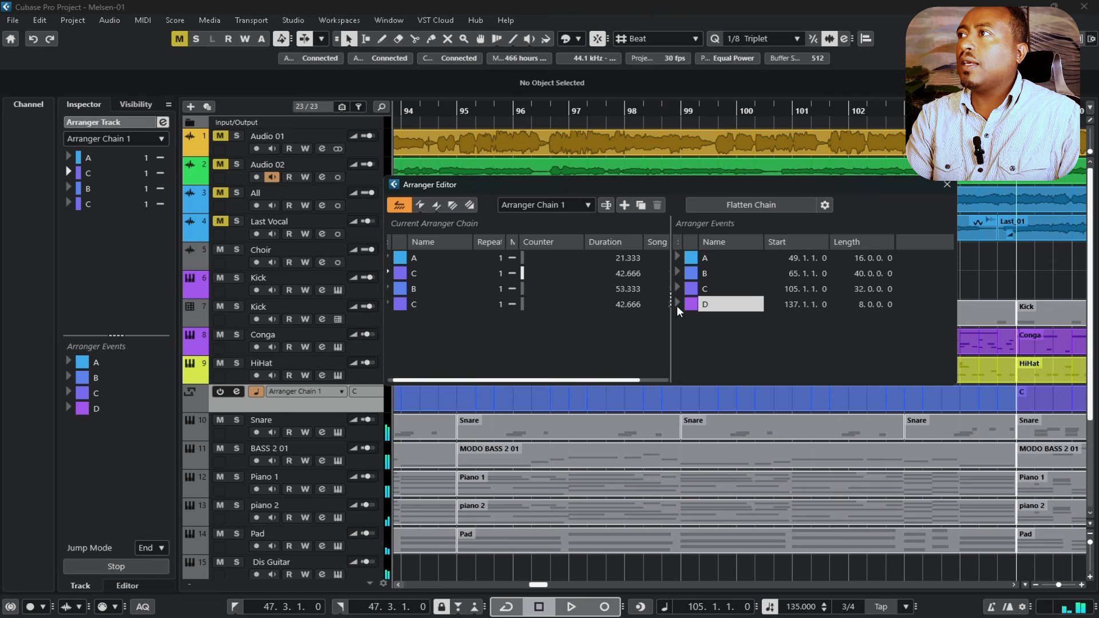
{"action": "left_click_drag", "start_coordinate": [689, 304], "coordinate": [451, 335]}
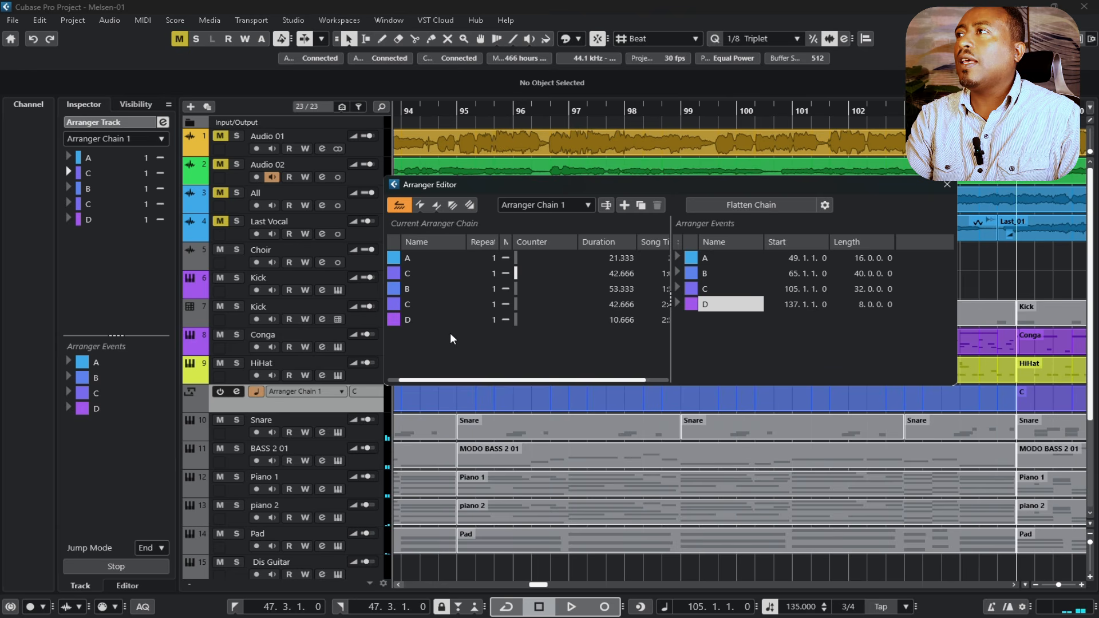
Step: Audition event A, append a second occurrence of it to the end of the arranger chain and stop playback
{"action": "left_click", "coordinate": [679, 257]}
{"action": "left_click_drag", "start_coordinate": [679, 257], "coordinate": [456, 337]}
{"action": "key", "text": "space"}
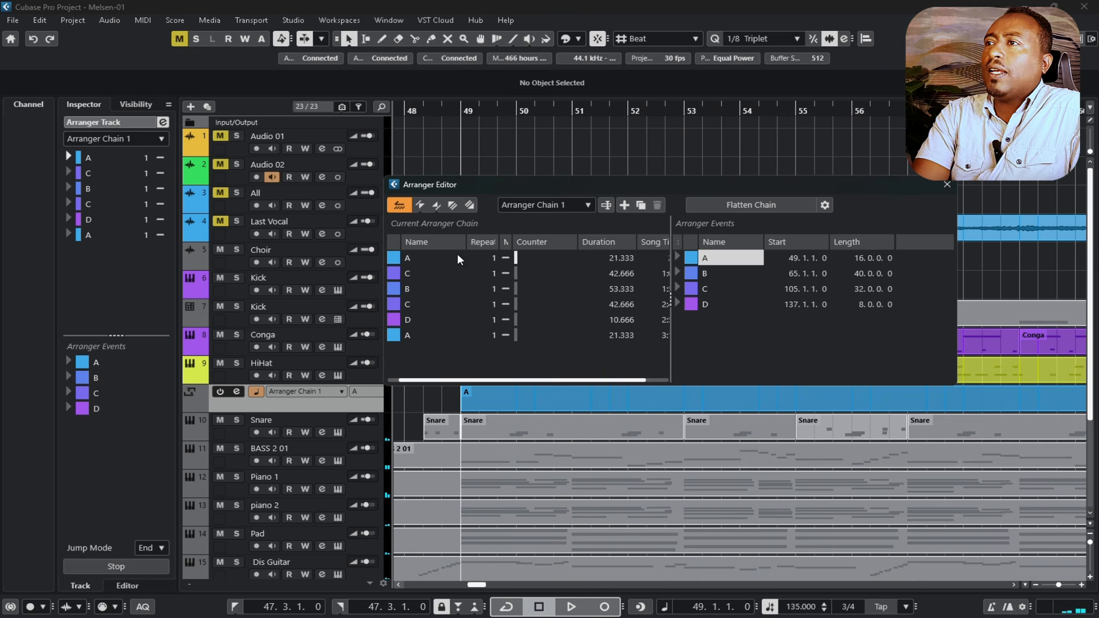
Step: Play the completed arranger chain from its first entry A through the transition into entry C
{"action": "left_click_drag", "start_coordinate": [448, 381], "coordinate": [421, 383]}
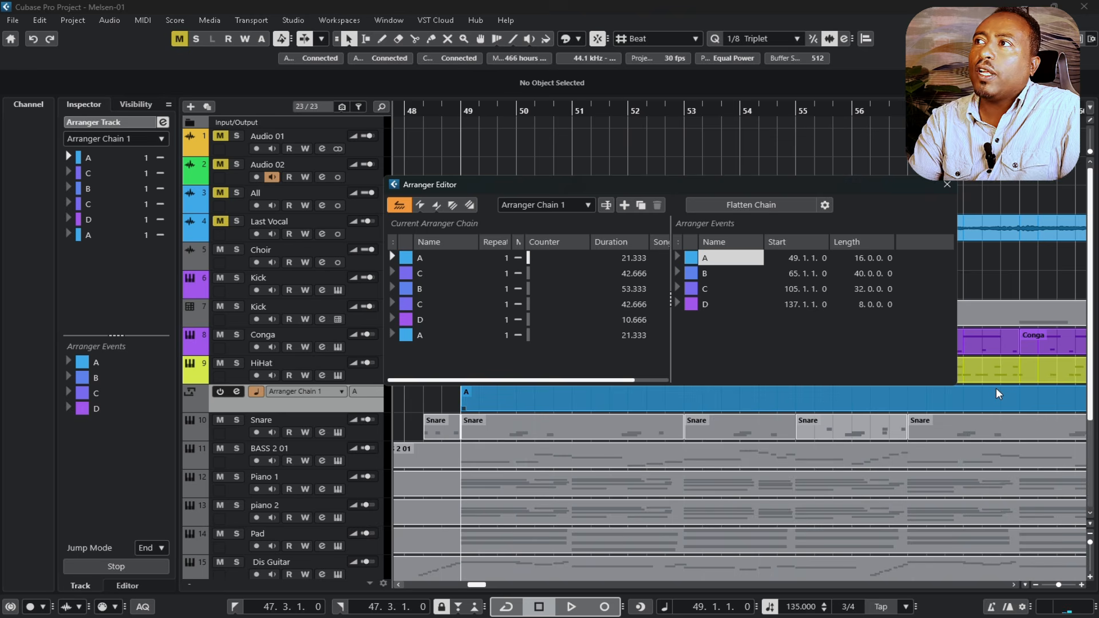
{"action": "left_click", "coordinate": [394, 256]}
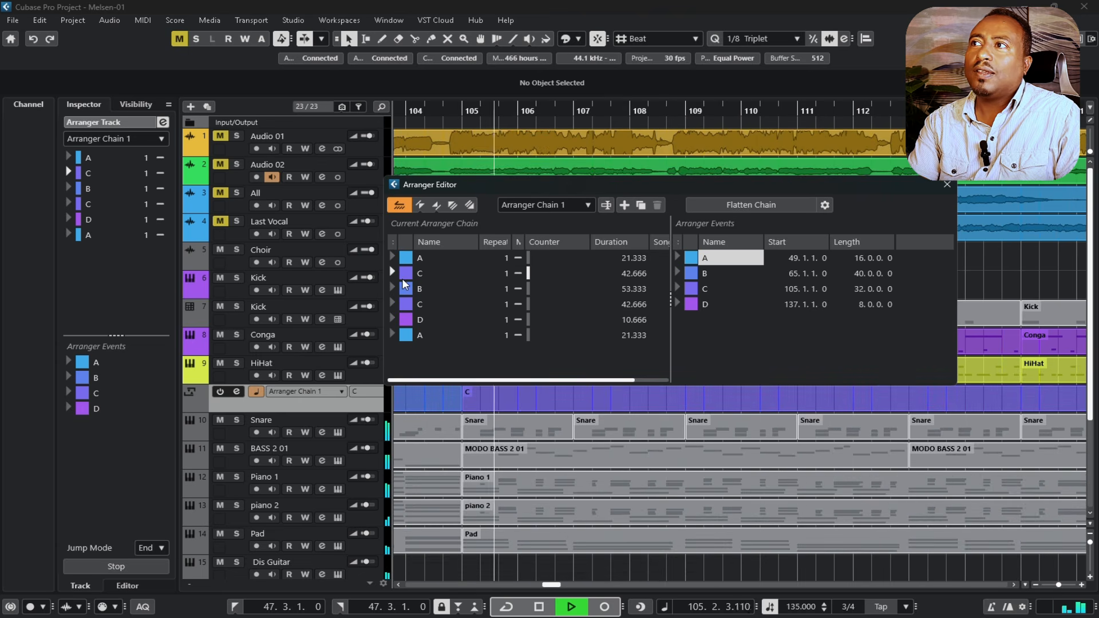
{"action": "key", "text": "space"}
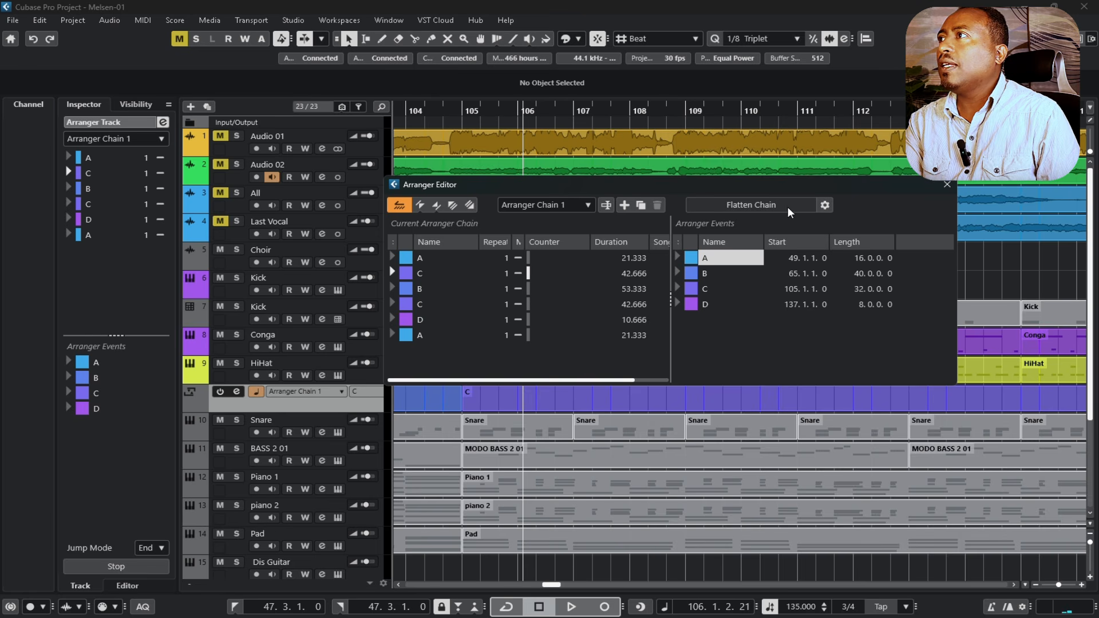
Step: Flatten Arranger Chain 1 with New Project as the destination and activate the resulting project
{"action": "left_click", "coordinate": [825, 206]}
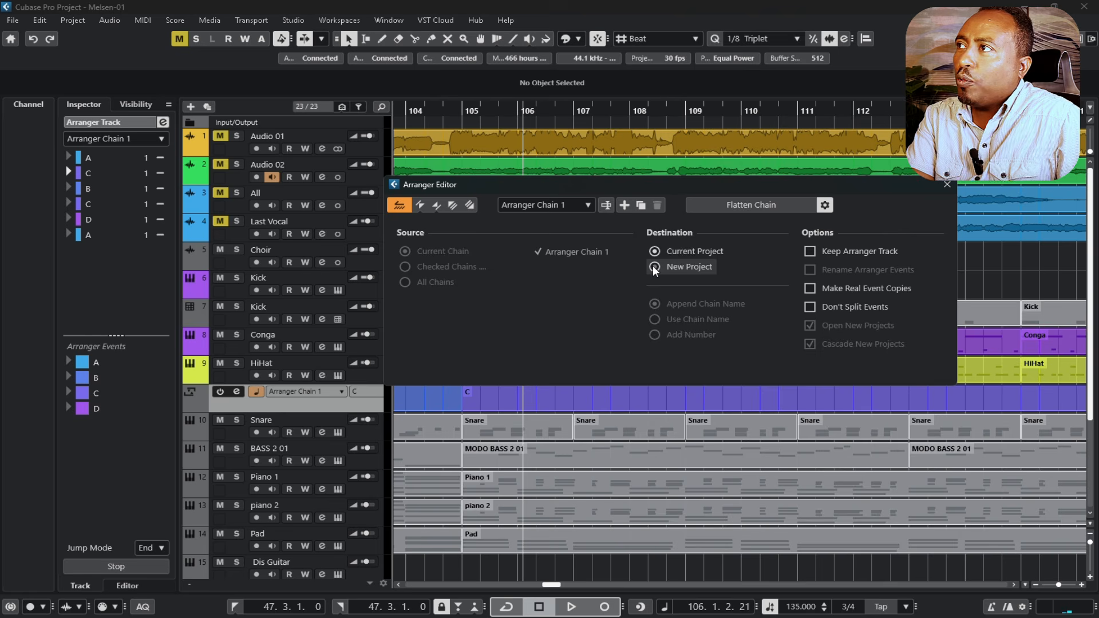
{"action": "left_click", "coordinate": [654, 267]}
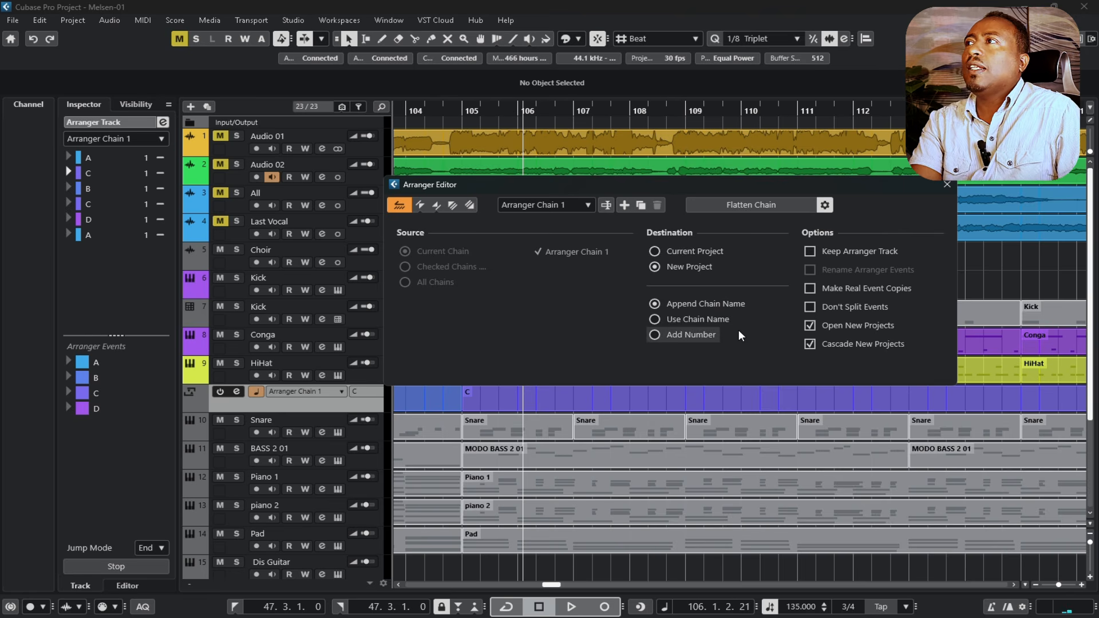
{"action": "left_click", "coordinate": [777, 206]}
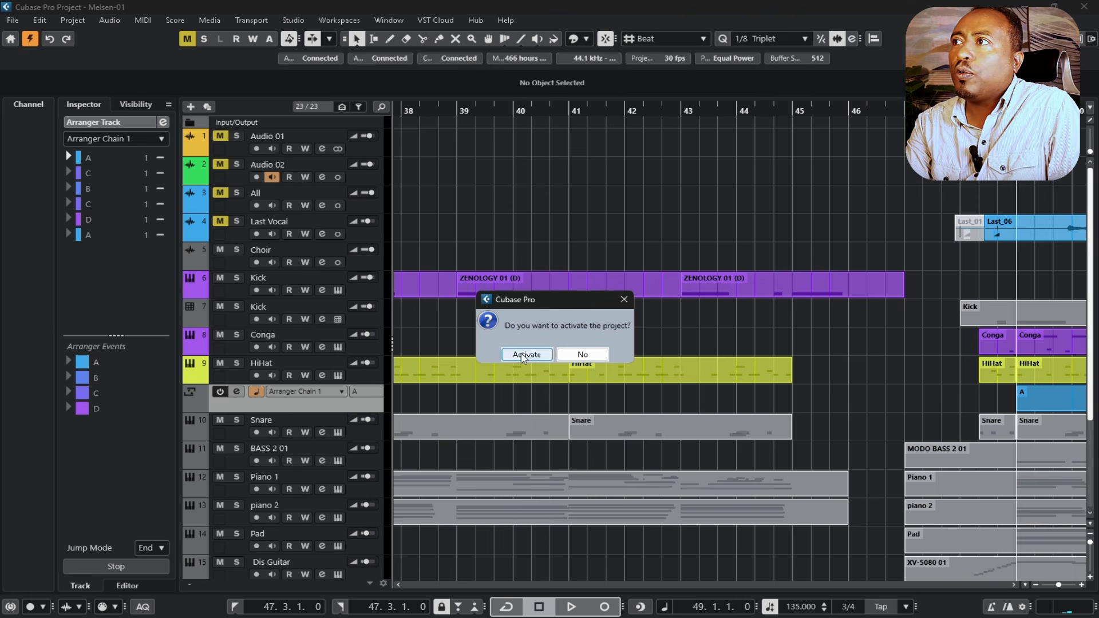
{"action": "left_click", "coordinate": [516, 354]}
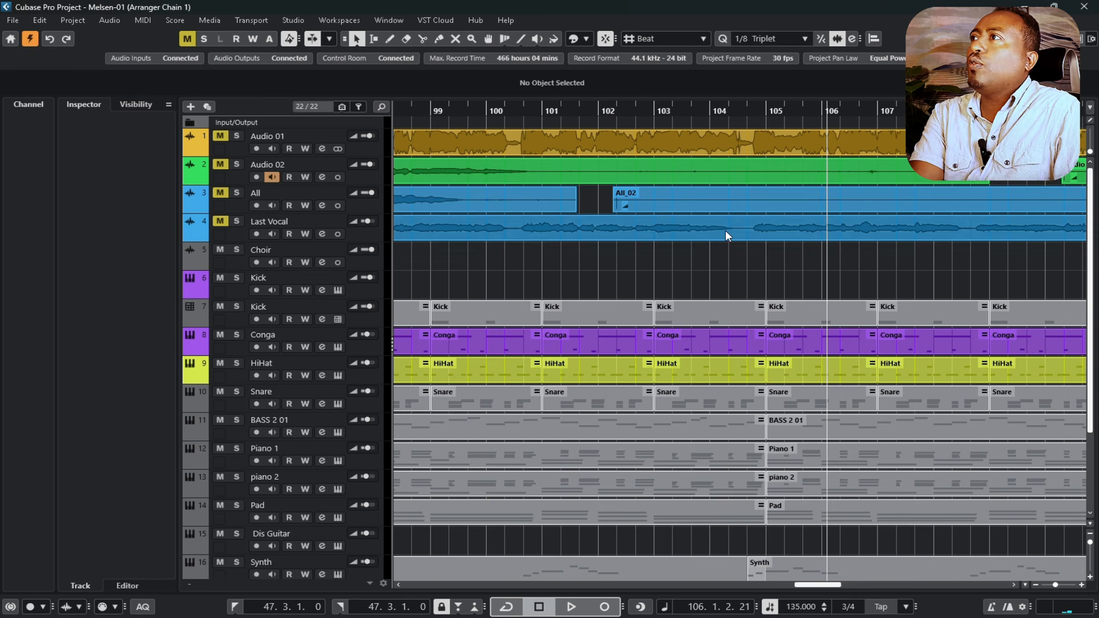
Step: Play the flattened project around bar 105 and examine the arrangement on the timeline through to its end
{"action": "left_click", "coordinate": [696, 125]}
{"action": "key", "text": "space"}
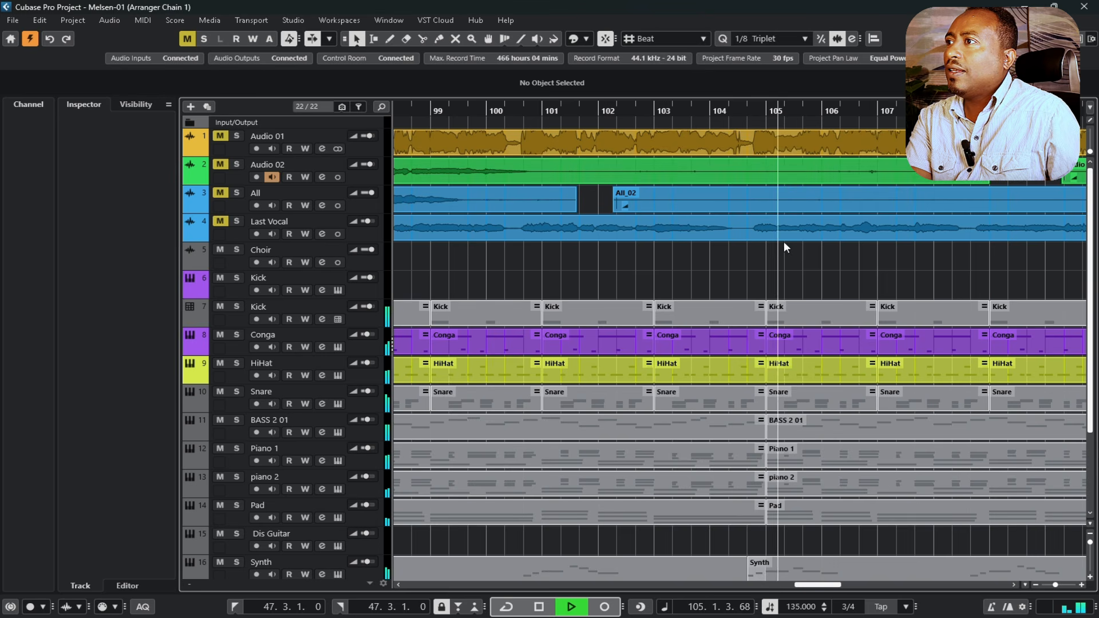
{"action": "key", "text": "space"}
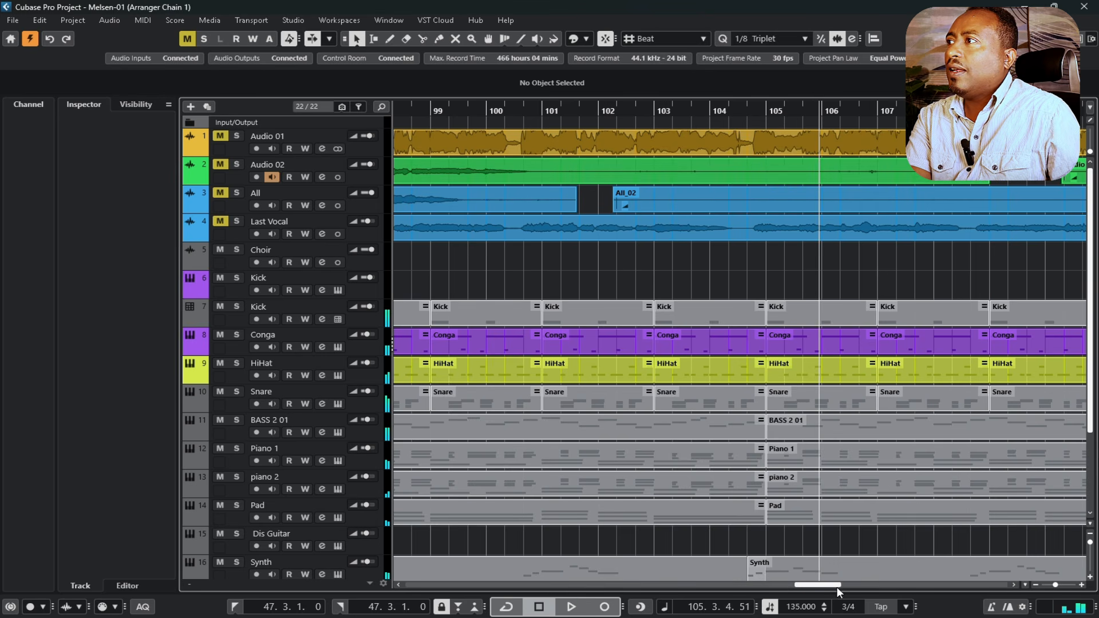
{"action": "left_click_drag", "start_coordinate": [827, 585], "coordinate": [985, 598]}
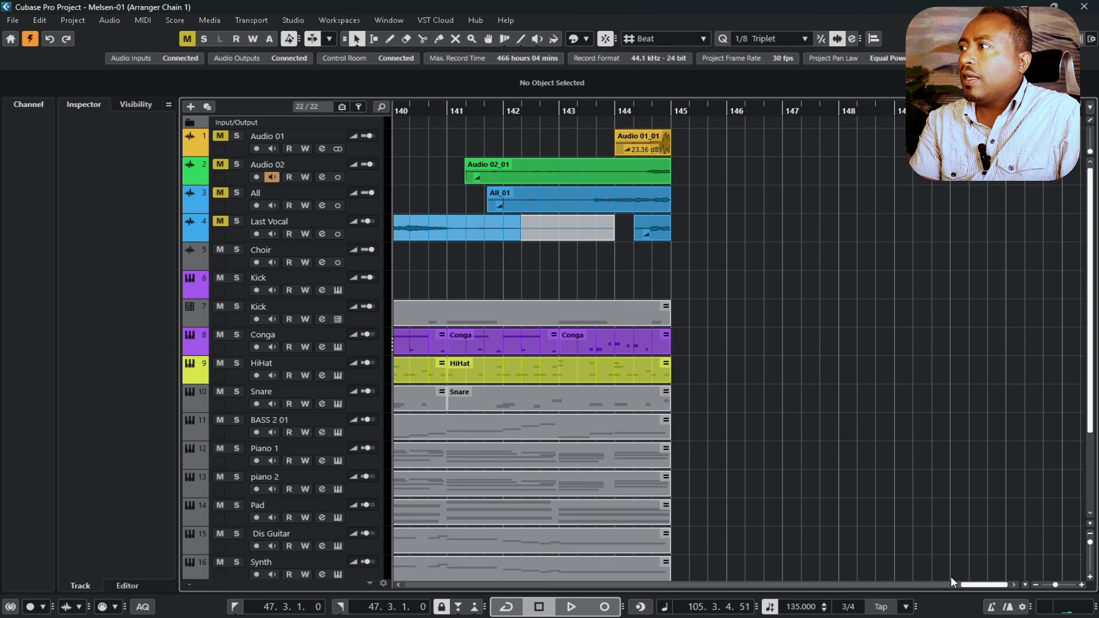
{"action": "left_click_drag", "start_coordinate": [970, 585], "coordinate": [401, 586]}
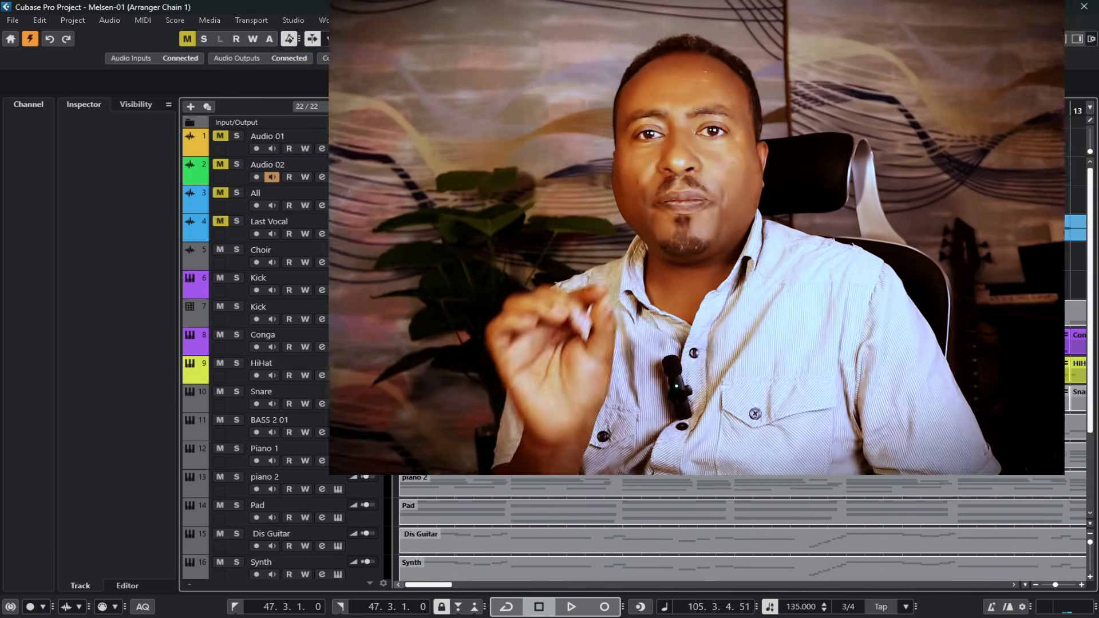